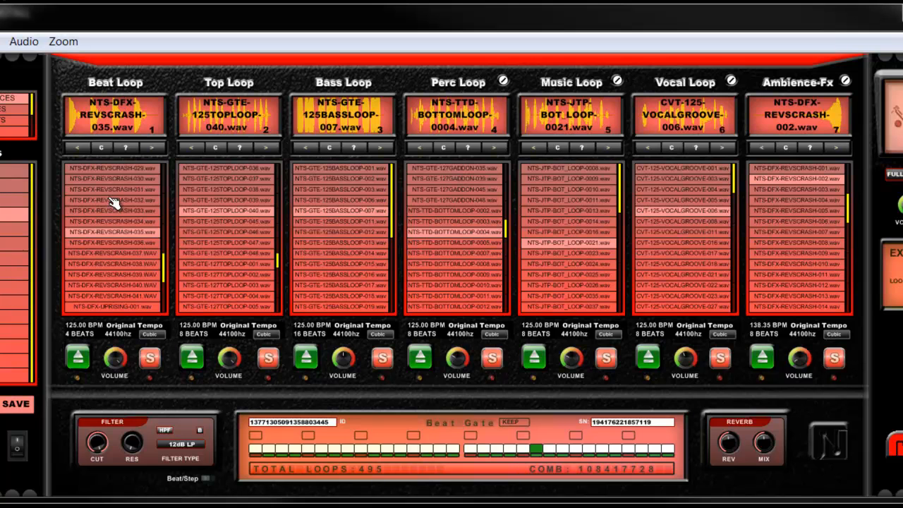
# Step: Examine the loop category folders in Documents > NTS Audio Labs > Remix > Loops through the Beat Loop track's folder chooser, and cancel
pyautogui.moveTo(167, 278); pyautogui.dragTo(168, 177)
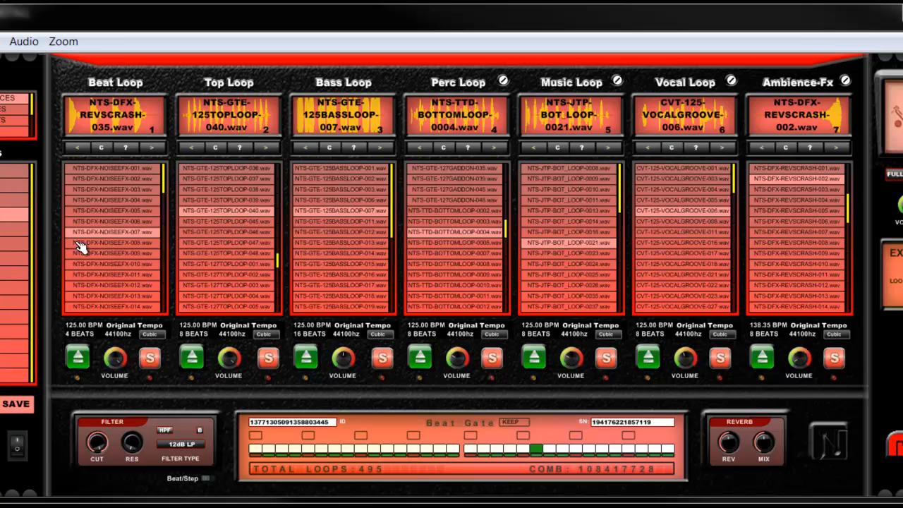
pyautogui.click(129, 84)
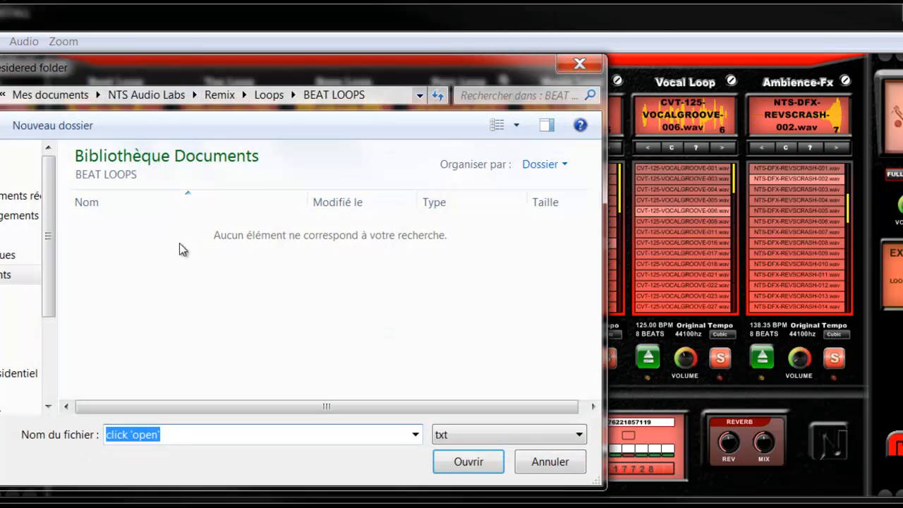
pyautogui.click(6, 275)
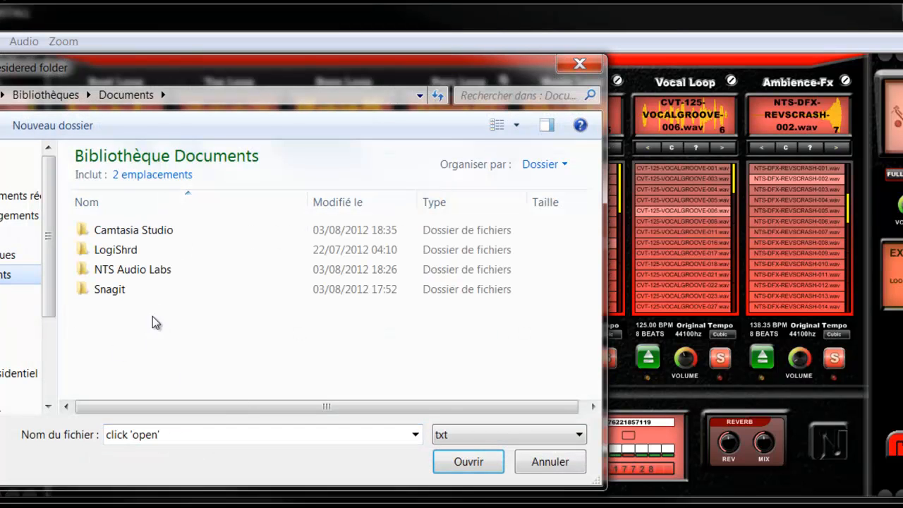
pyautogui.doubleClick(131, 269)
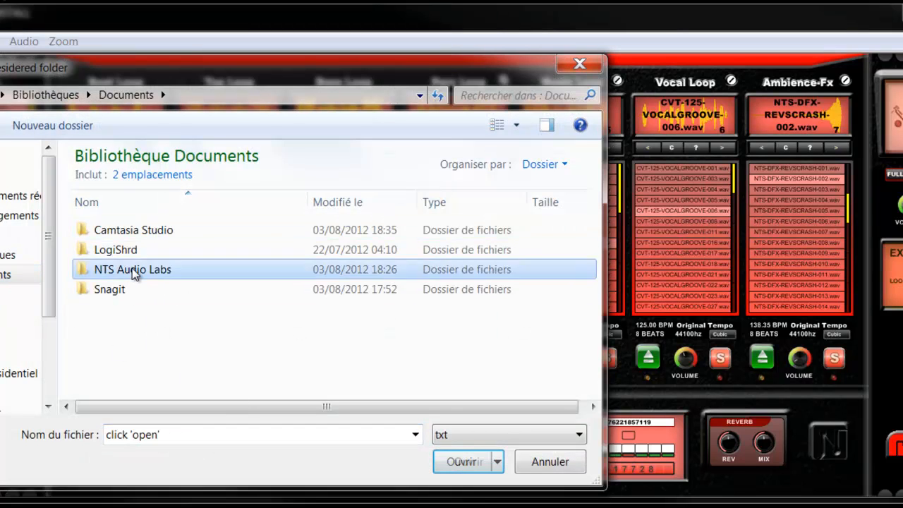
pyautogui.doubleClick(132, 250)
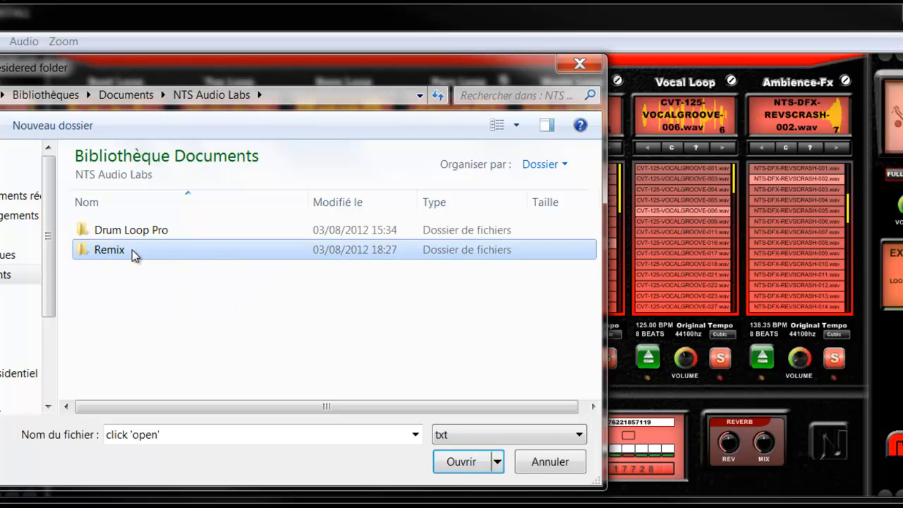
pyautogui.doubleClick(130, 233)
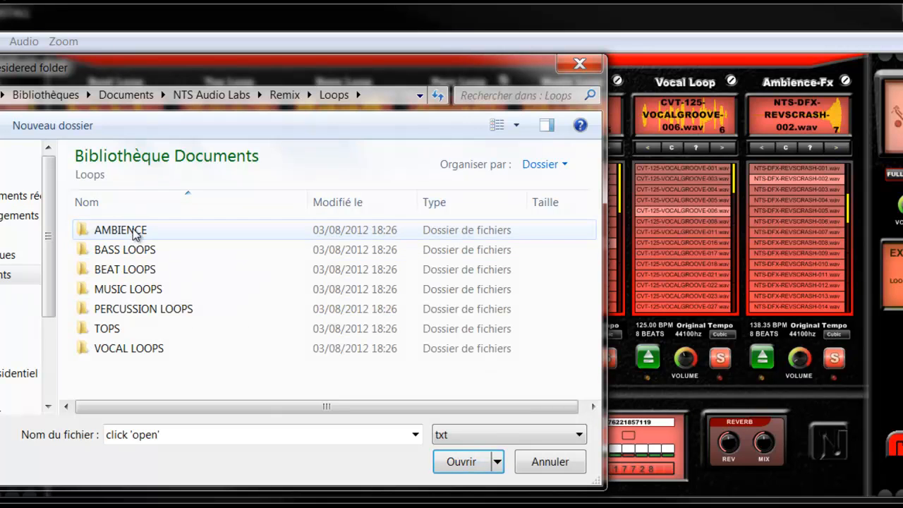
pyautogui.click(575, 467)
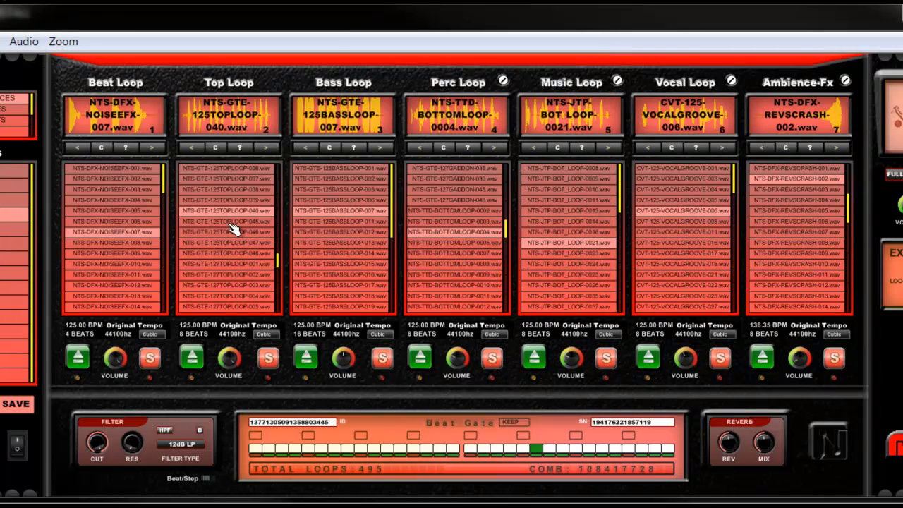
# Step: Advance the Beat Loop track to NTS-DFX-NOISEEFX-013.wav, the Top Loop to NTS-GTE-125TOPLOOP-047.wav and the Bass Loop to NTS-GTE-125BASSLOOP-012.wav
pyautogui.click(154, 147)
pyautogui.click(154, 147)
pyautogui.click(154, 147)
pyautogui.click(154, 147)
pyautogui.click(154, 148)
pyautogui.click(154, 148)
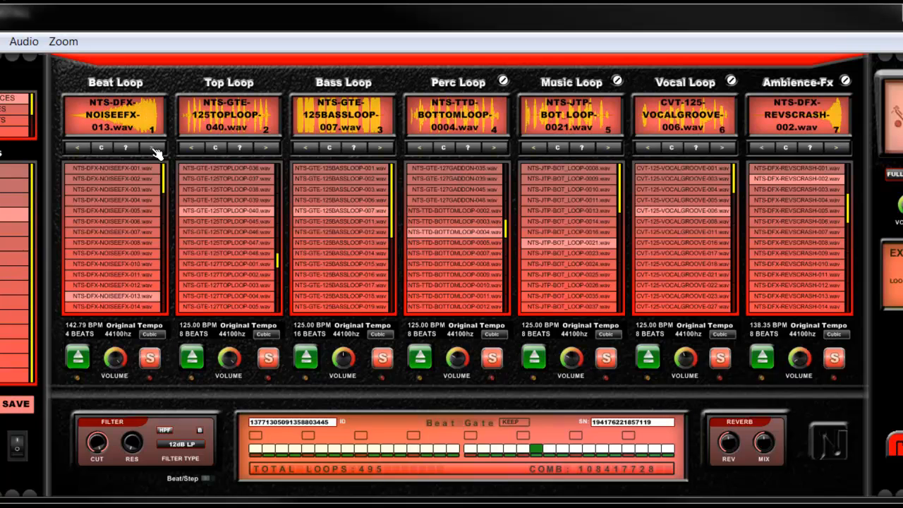
pyautogui.click(274, 149)
pyautogui.click(275, 148)
pyautogui.click(274, 149)
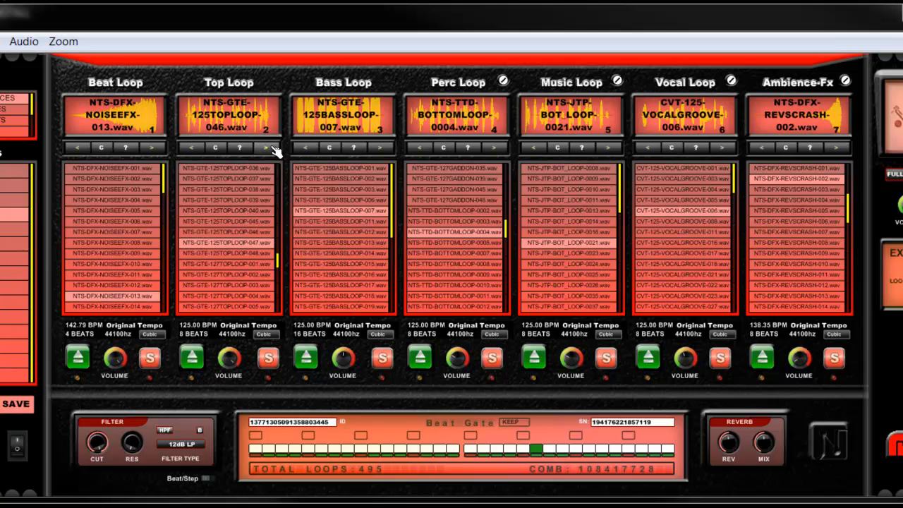
pyautogui.click(385, 148)
pyautogui.click(385, 148)
# Step: Clear the loaded loop from all seven tracks, from Beat Loop through Ambience-Fx
pyautogui.click(102, 148)
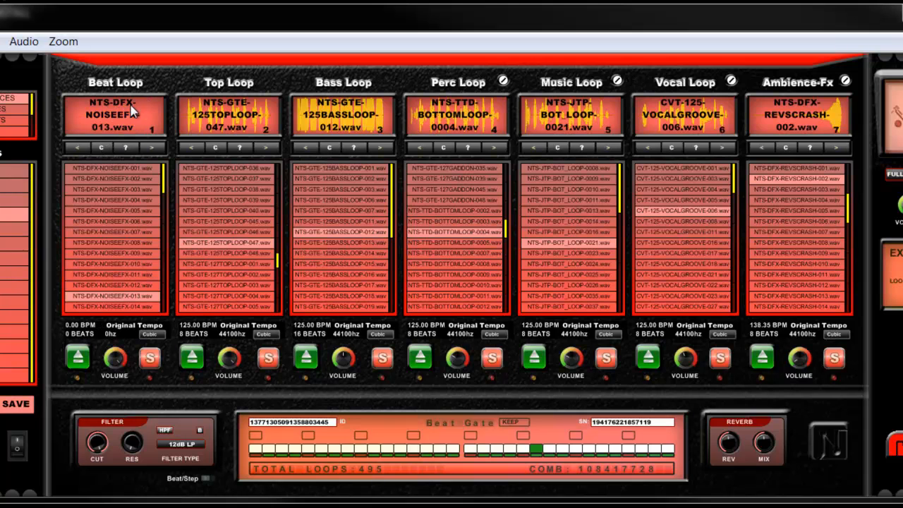
pyautogui.click(215, 147)
pyautogui.click(329, 148)
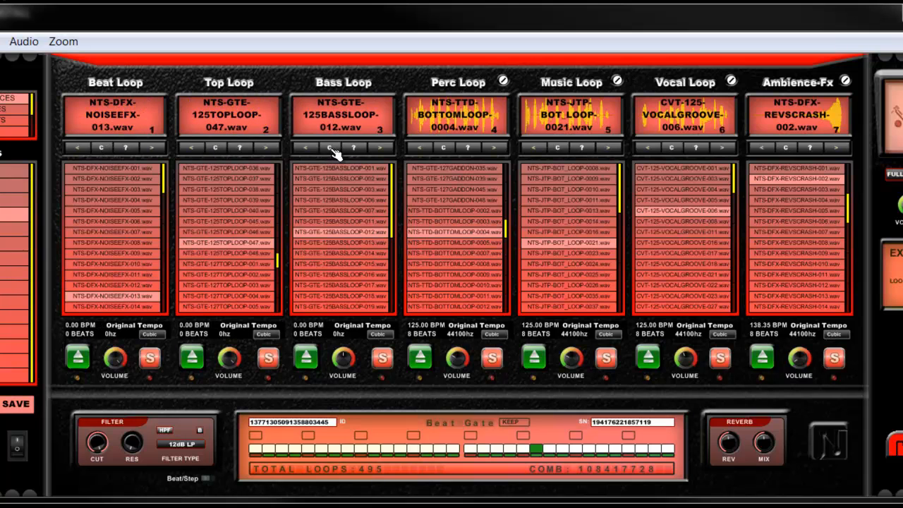
pyautogui.click(443, 147)
pyautogui.click(557, 147)
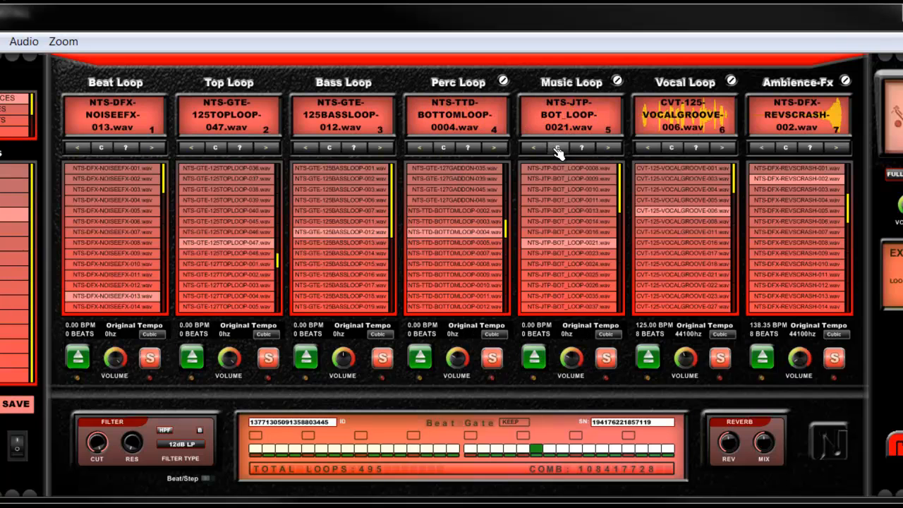
pyautogui.click(671, 147)
pyautogui.click(785, 148)
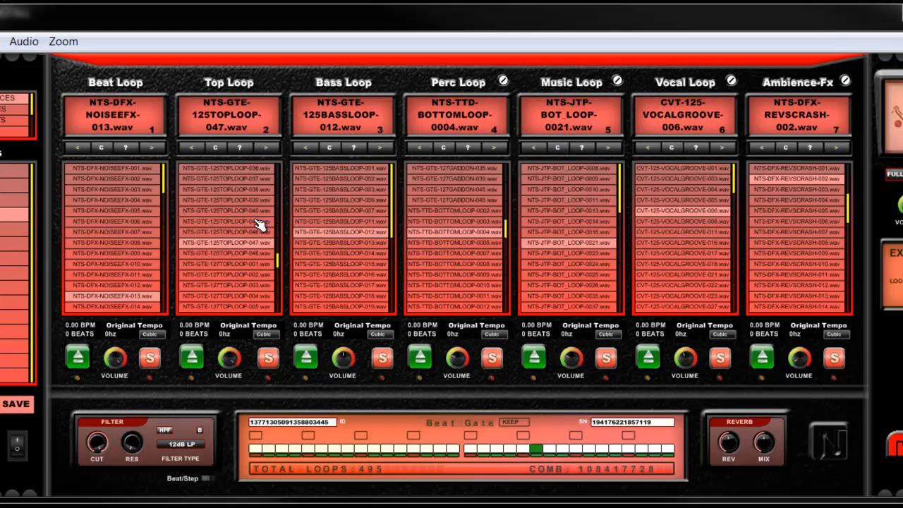
# Step: Load random loops individually on the Beat, Top, Bass and Perc Loop tracks
pyautogui.click(126, 148)
pyautogui.click(126, 148)
pyautogui.click(127, 148)
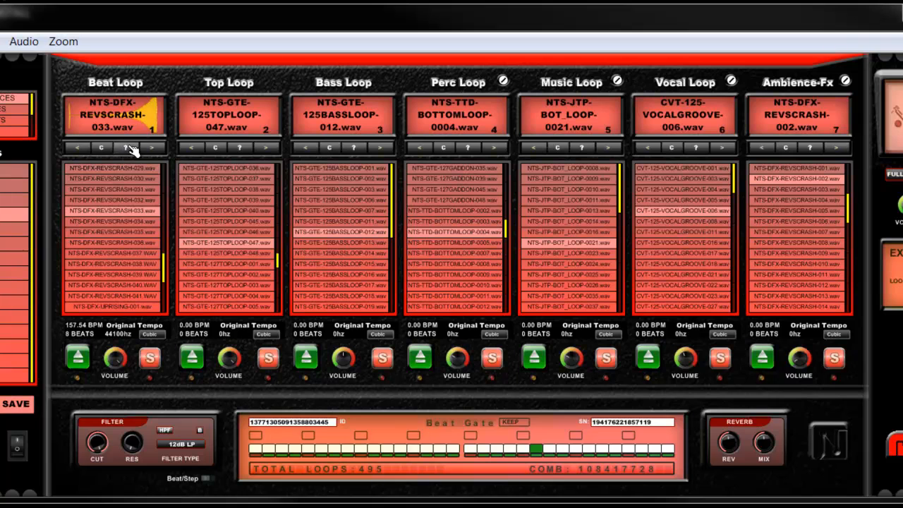
pyautogui.click(239, 150)
pyautogui.click(240, 149)
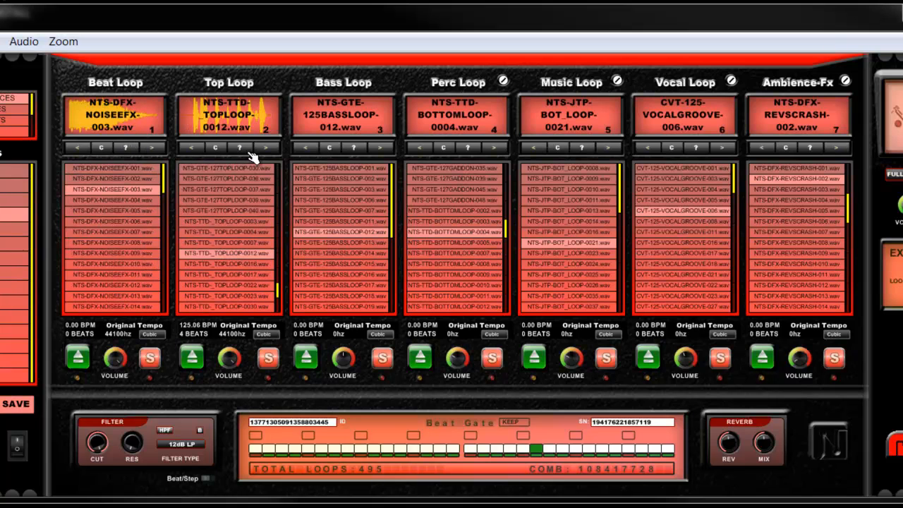
pyautogui.click(354, 149)
pyautogui.click(354, 149)
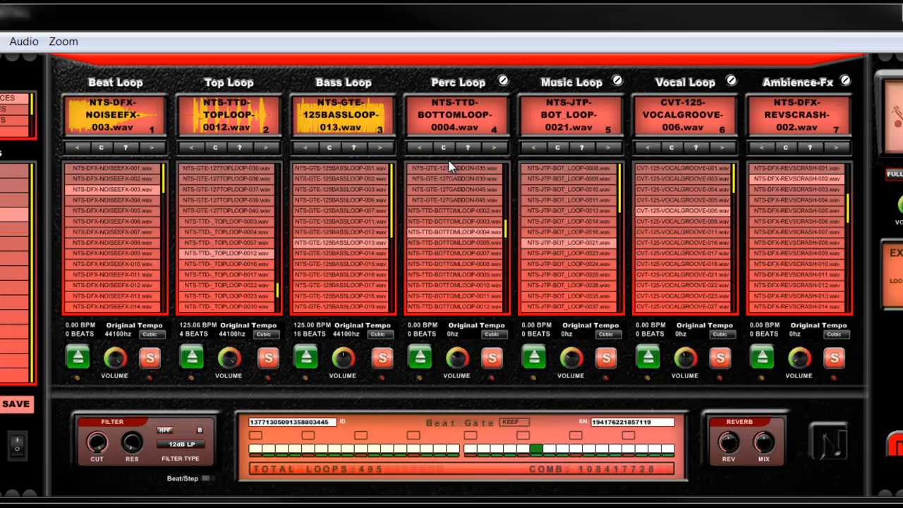
pyautogui.click(474, 149)
pyautogui.click(474, 149)
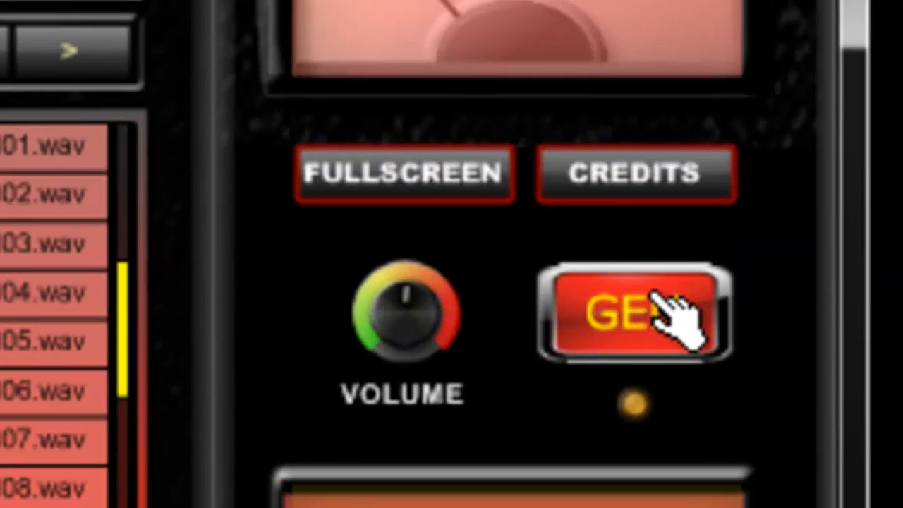
# Step: Generate random loop combinations for all seven tracks at once, three times
pyautogui.click(656, 295)
pyautogui.click(656, 294)
pyautogui.click(655, 296)
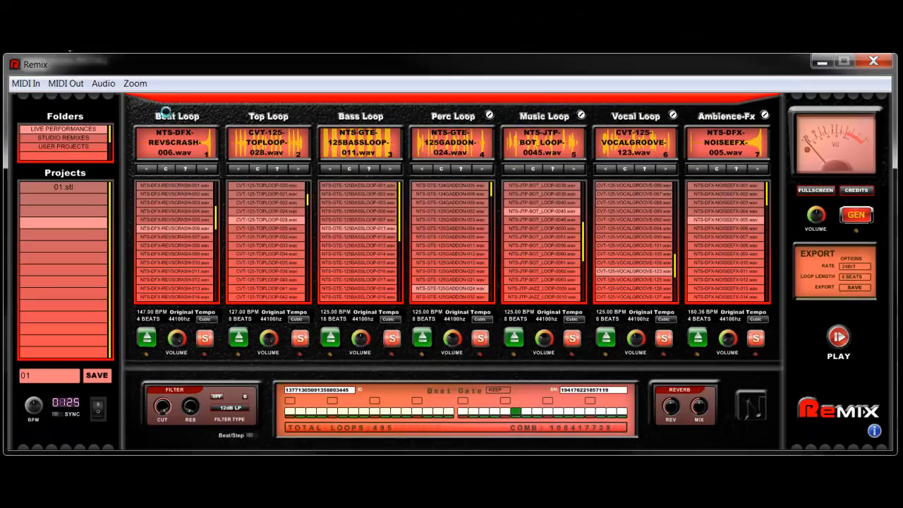
# Step: Assign the NTS Audio Labs > Remix > Loops > BEAT LOOPS folder to the Beat Loop track and load CVT-125-KICKLOOP-020.wav
pyautogui.click(166, 113)
pyautogui.click(73, 273)
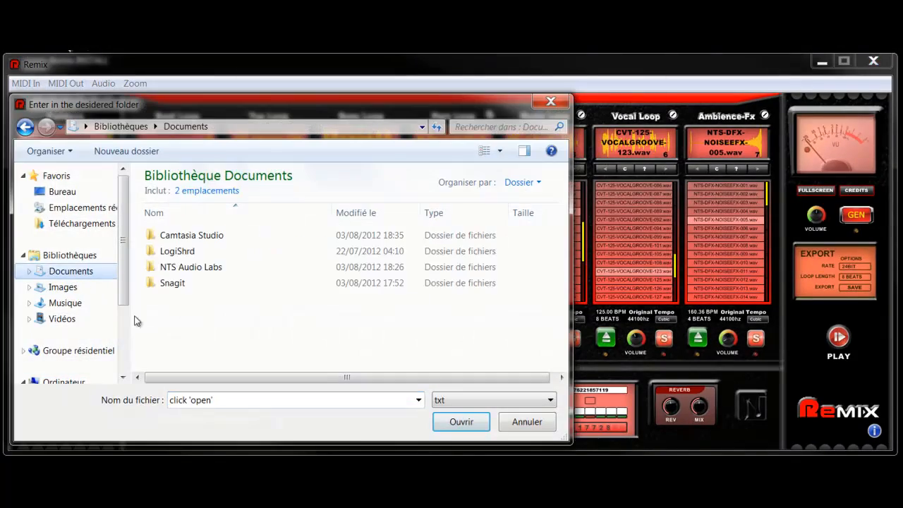
pyautogui.doubleClick(178, 267)
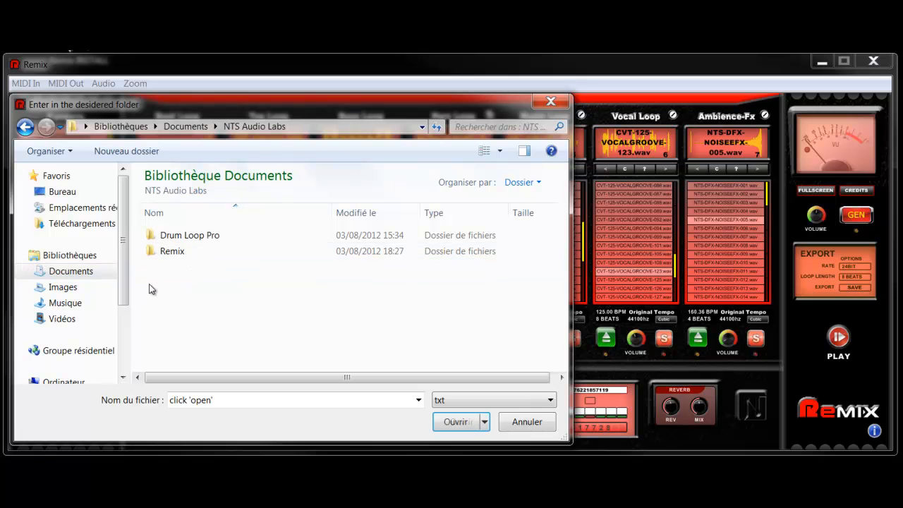
pyautogui.doubleClick(181, 251)
pyautogui.doubleClick(179, 237)
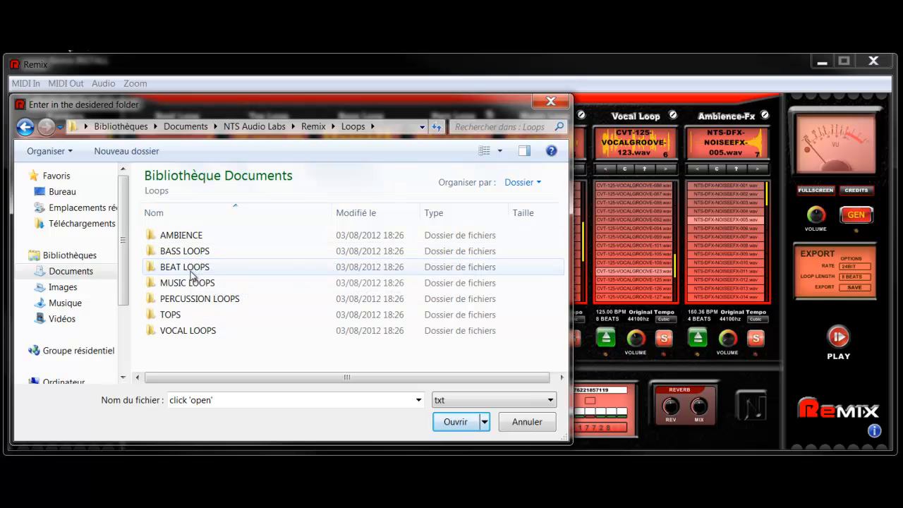
pyautogui.doubleClick(192, 268)
pyautogui.click(441, 420)
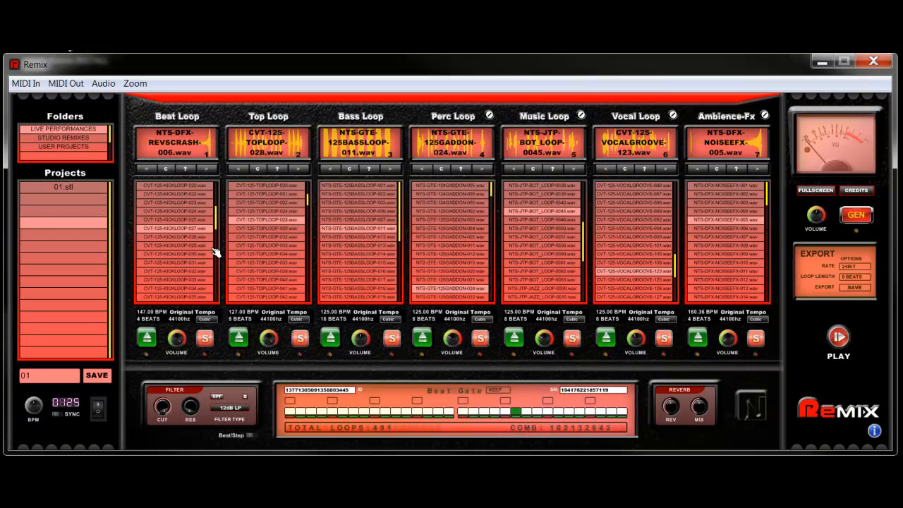
pyautogui.click(174, 186)
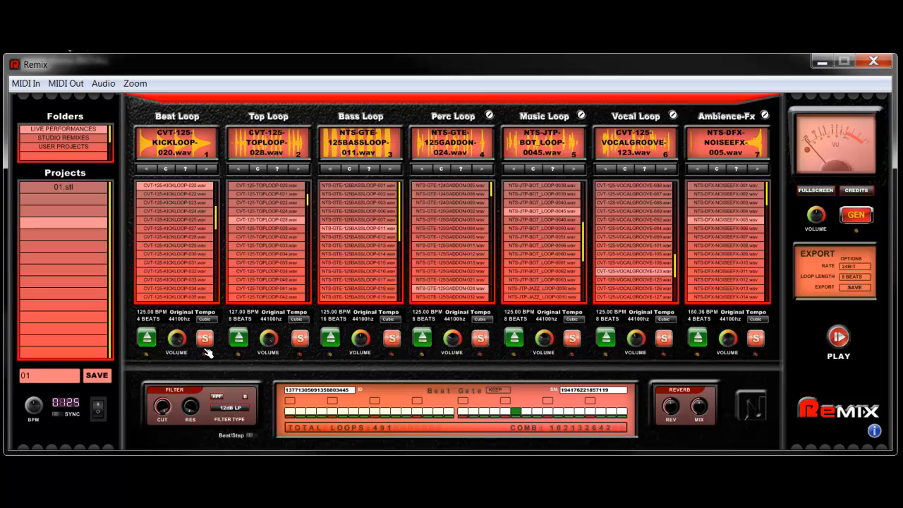
# Step: Toggle the Beat Loop track's solo on and off, and try the round switches beside the Perc Loop and Music Loop titles
pyautogui.click(203, 340)
pyautogui.click(204, 339)
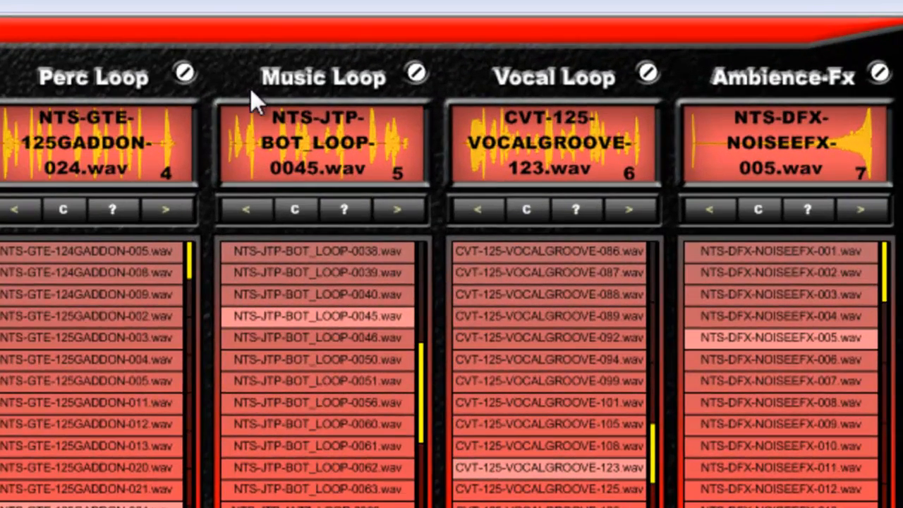
pyautogui.click(184, 74)
pyautogui.click(416, 73)
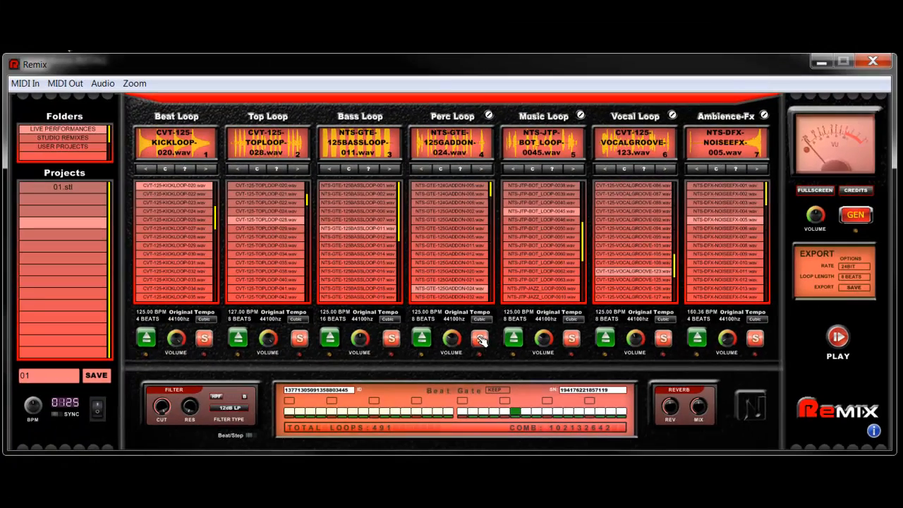
# Step: Solo the Perc Loop track and audition it, starting and stopping playback
pyautogui.click(479, 338)
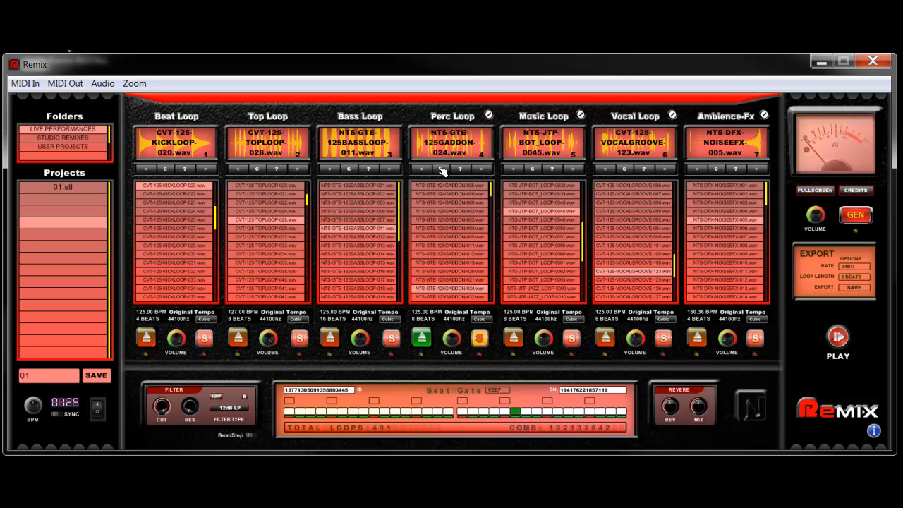
pyautogui.click(846, 341)
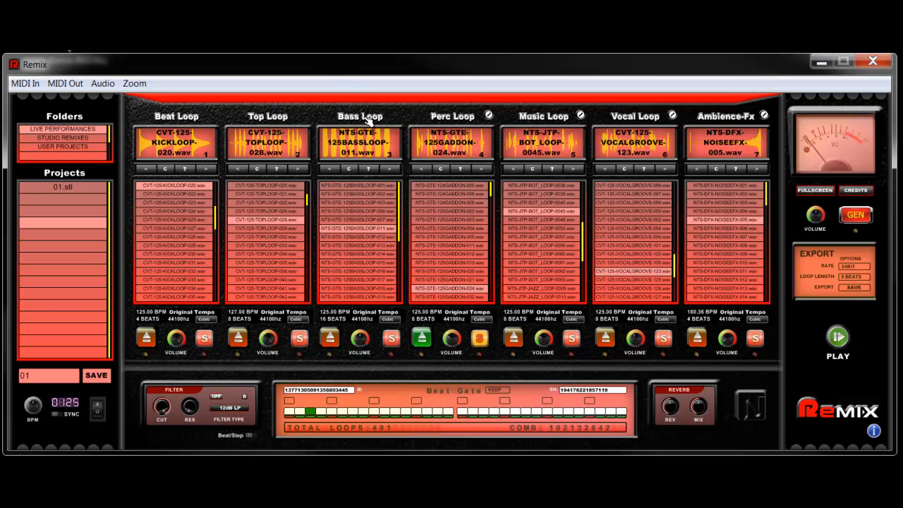
pyautogui.click(837, 337)
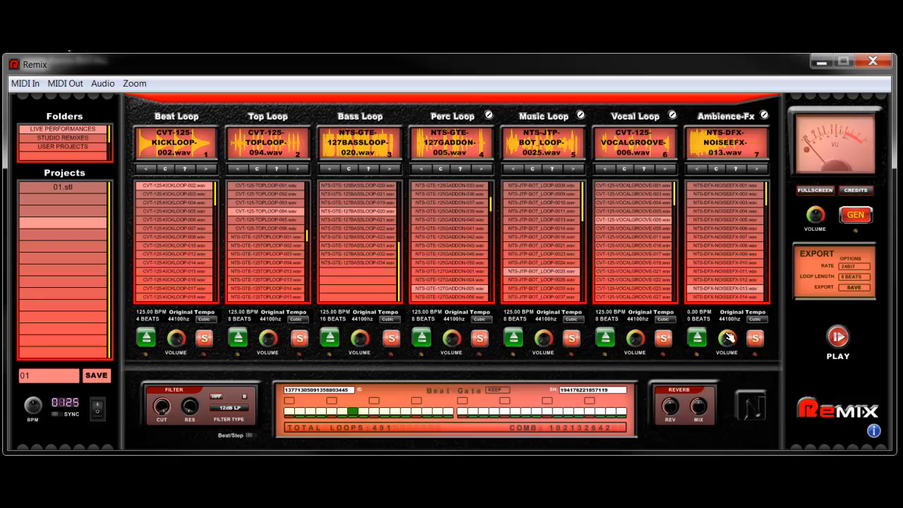
# Step: Generate two random loop combinations across all seven tracks, using playback to audition them
pyautogui.click(857, 215)
pyautogui.click(841, 340)
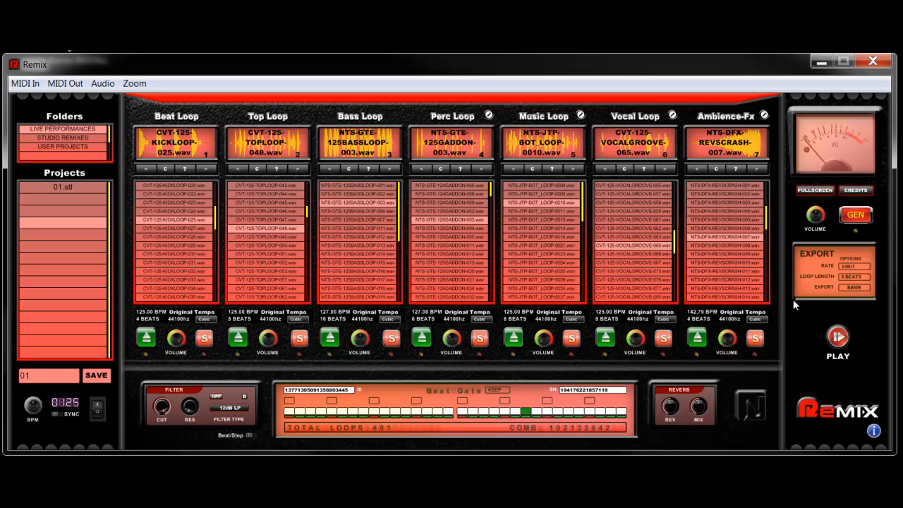
pyautogui.click(859, 217)
pyautogui.click(843, 337)
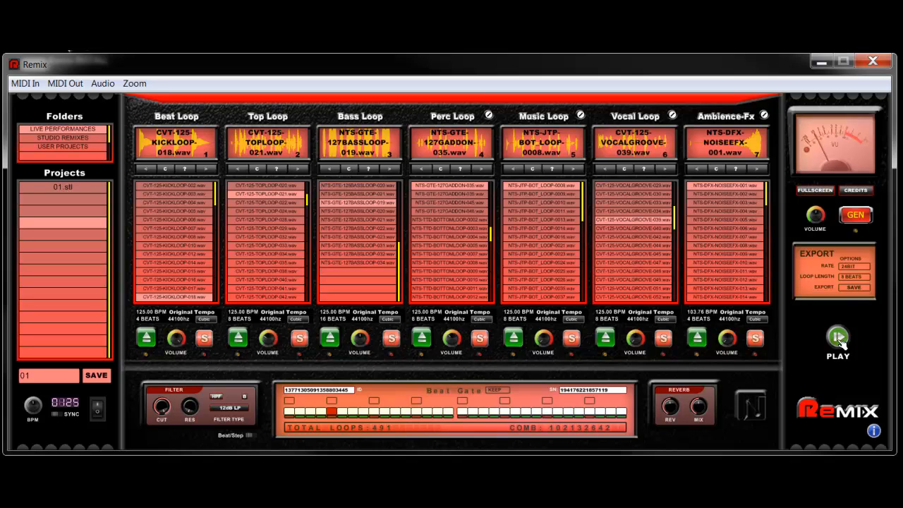
# Step: Generate three more random loop combinations while playback keeps running
pyautogui.click(856, 216)
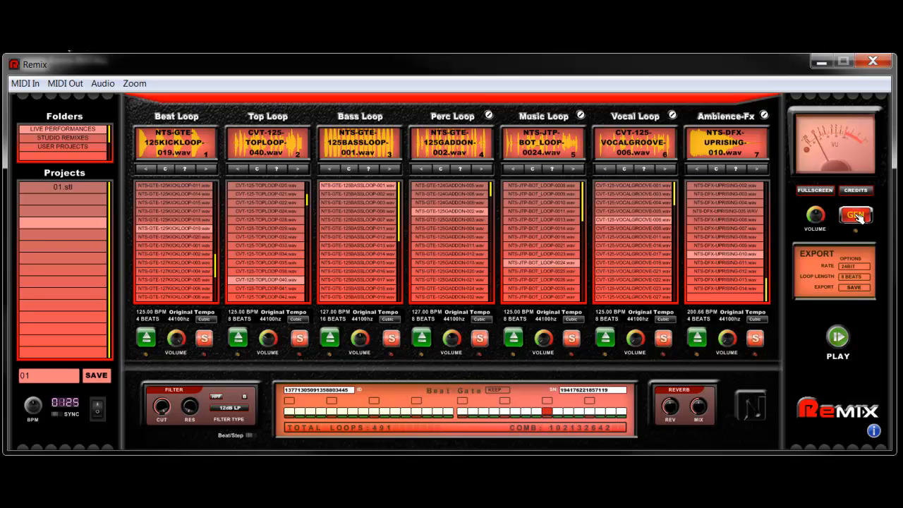
pyautogui.click(856, 216)
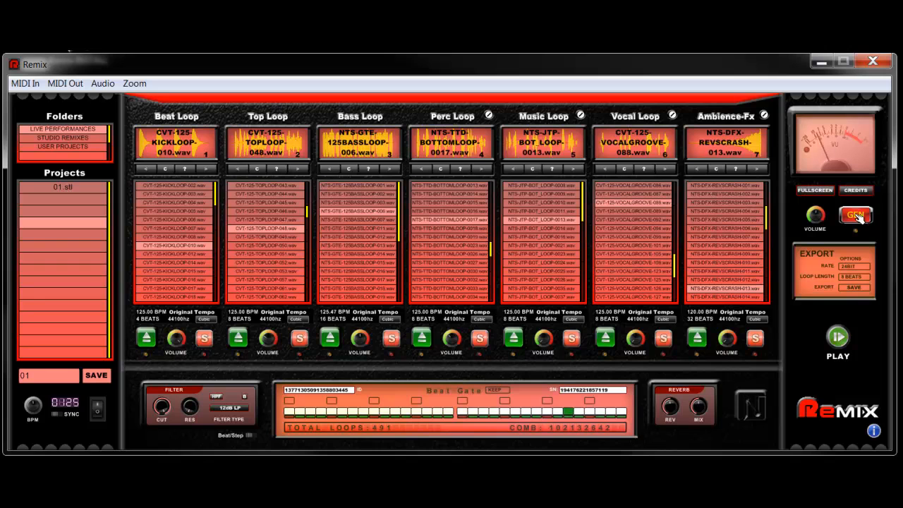
pyautogui.click(857, 216)
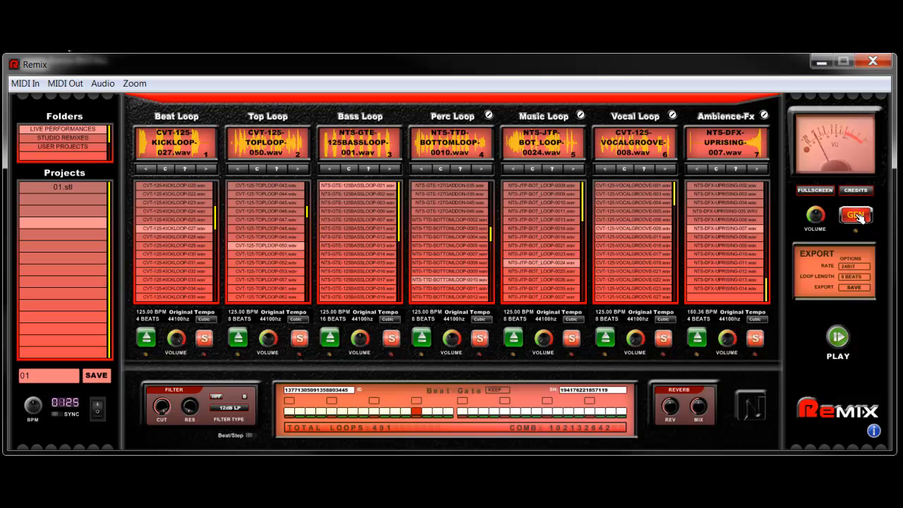
# Step: Stop and restart playback, and generate another random loop combination across all tracks
pyautogui.click(838, 338)
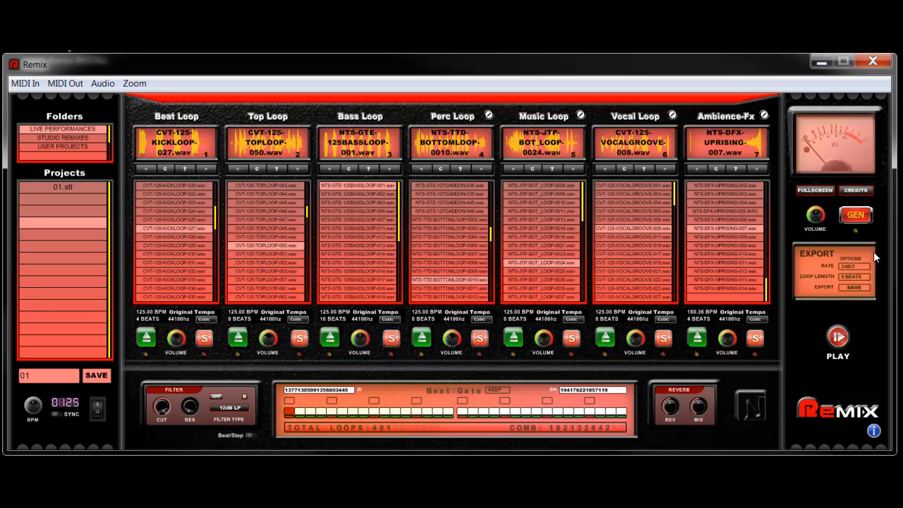
pyautogui.click(838, 337)
pyautogui.click(864, 218)
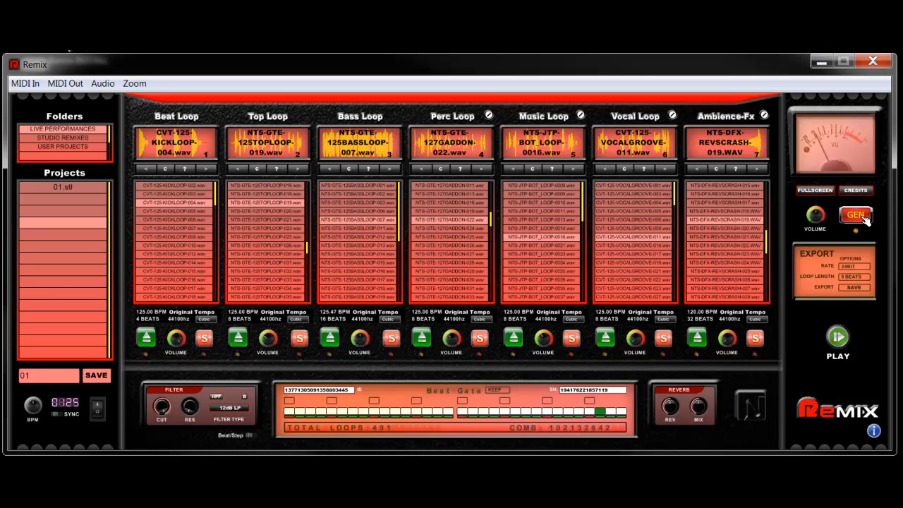
# Step: Generate six random loop combinations across all seven tracks while playback keeps running
pyautogui.click(864, 217)
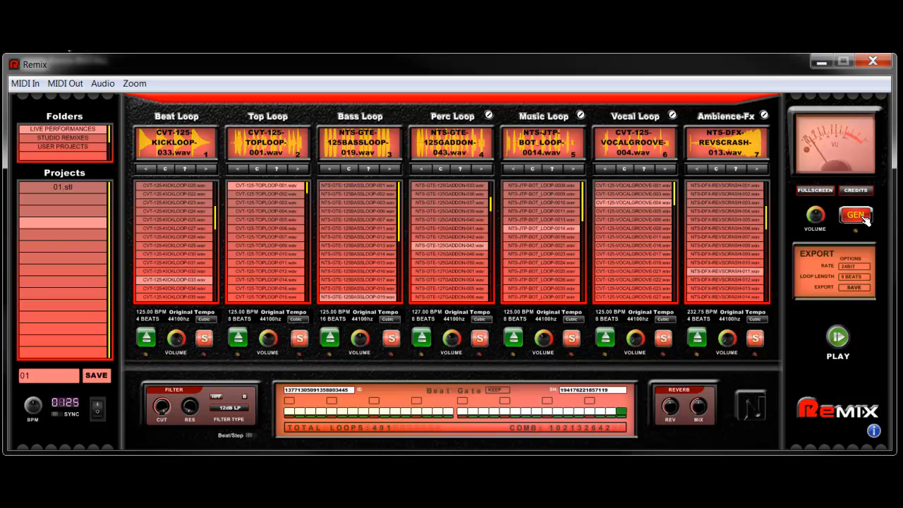
pyautogui.click(865, 220)
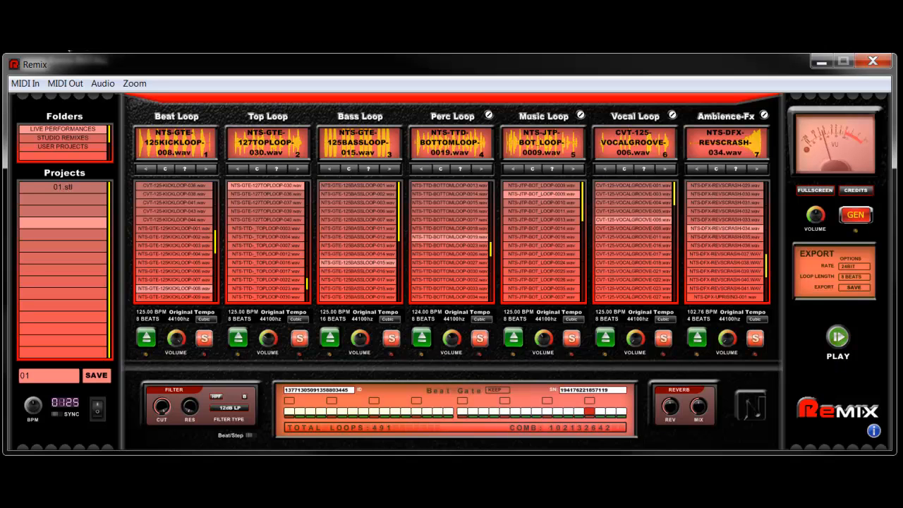
pyautogui.click(857, 220)
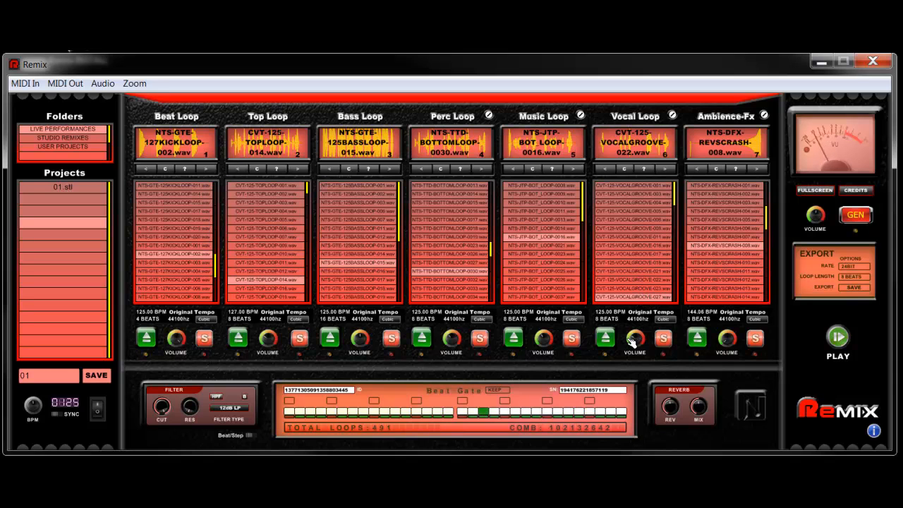
pyautogui.click(856, 215)
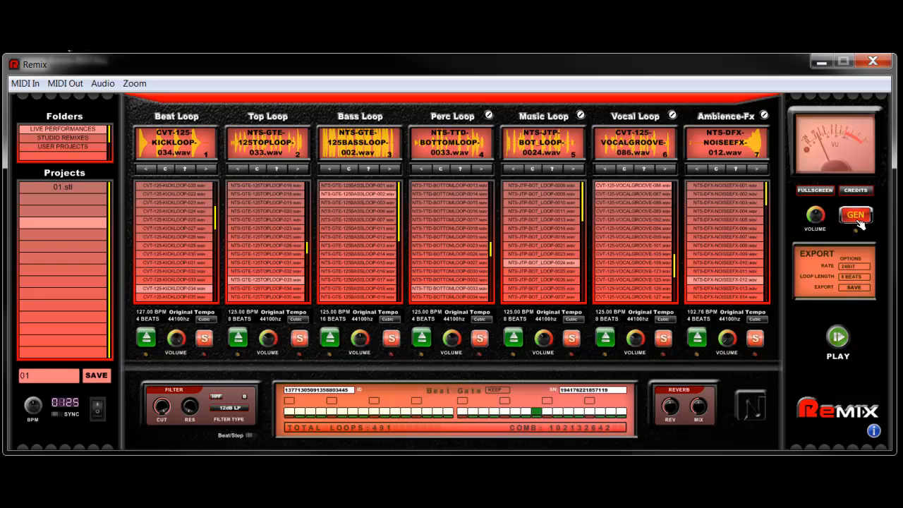
pyautogui.click(856, 215)
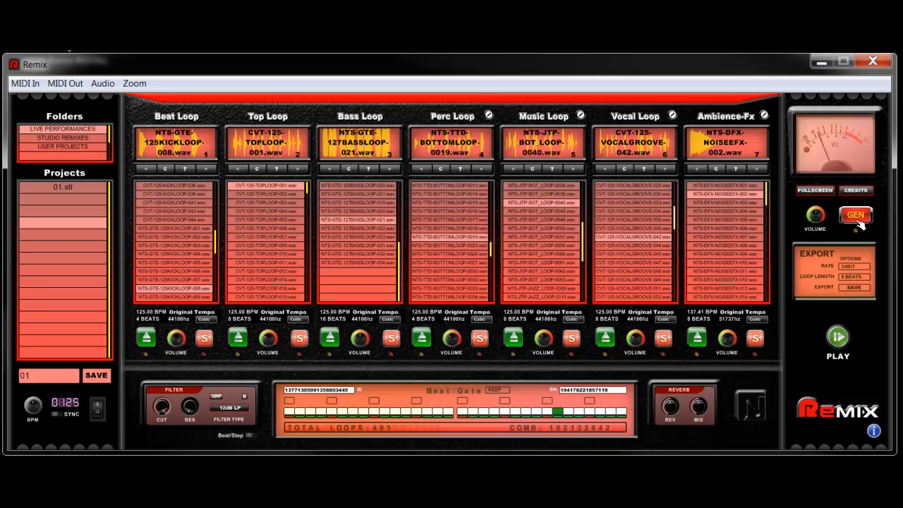
pyautogui.click(858, 220)
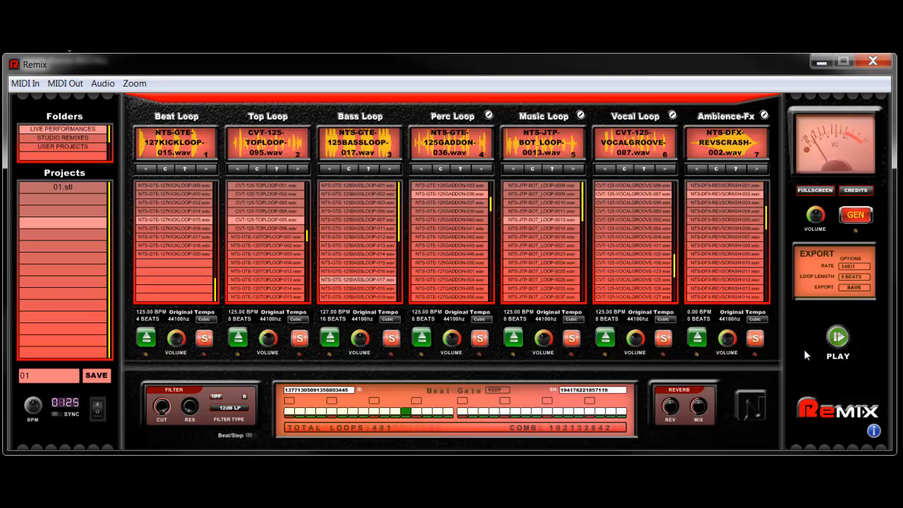
# Step: Stop and restart playback, and generate three more random loop combinations across all tracks
pyautogui.click(838, 337)
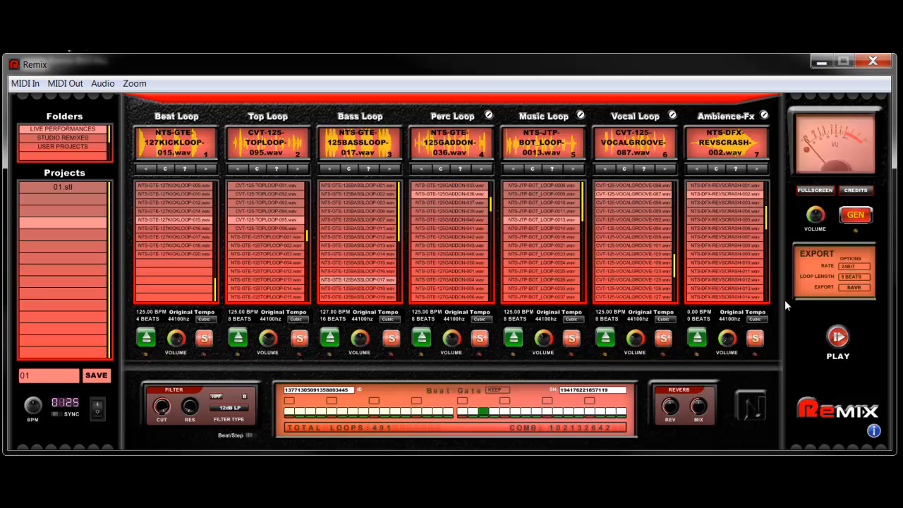
pyautogui.click(844, 340)
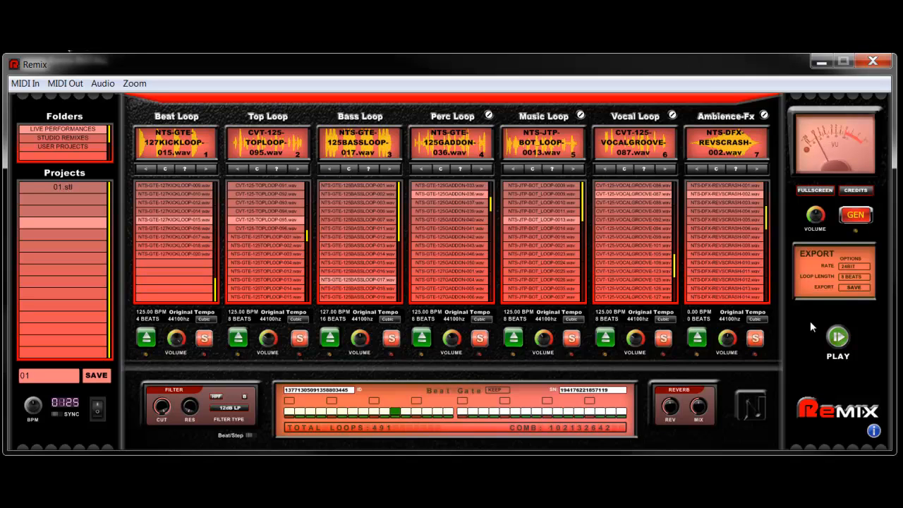
pyautogui.click(860, 215)
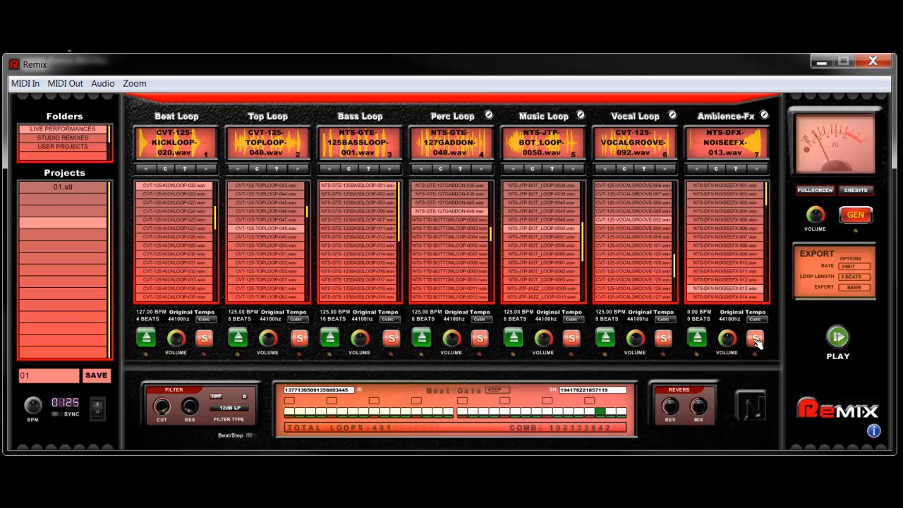
pyautogui.click(856, 216)
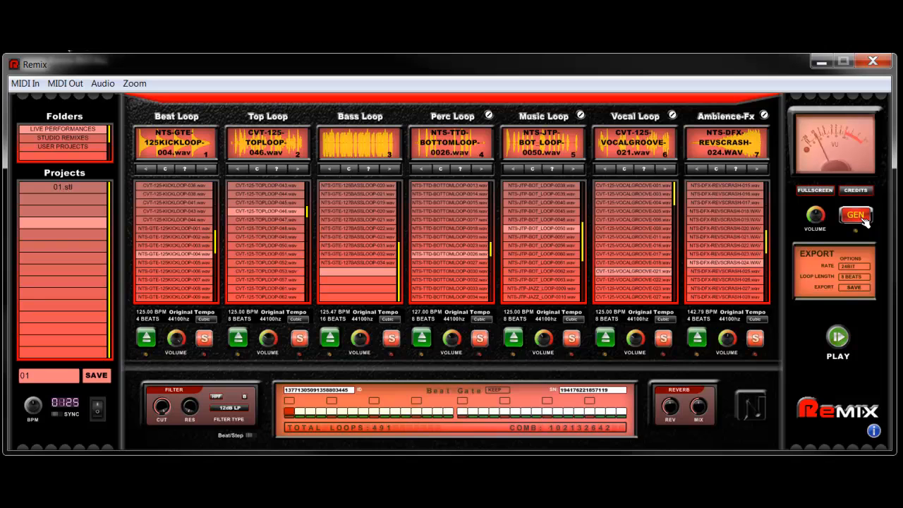
pyautogui.click(865, 222)
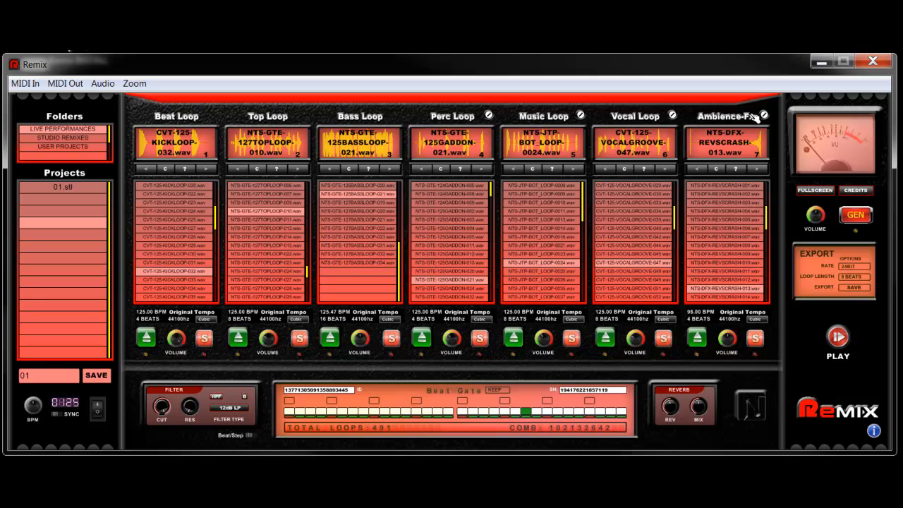
# Step: Load the PERCUSSION LOOPS folder into the Ambience-Fx track in place of its ambience loops
pyautogui.click(737, 121)
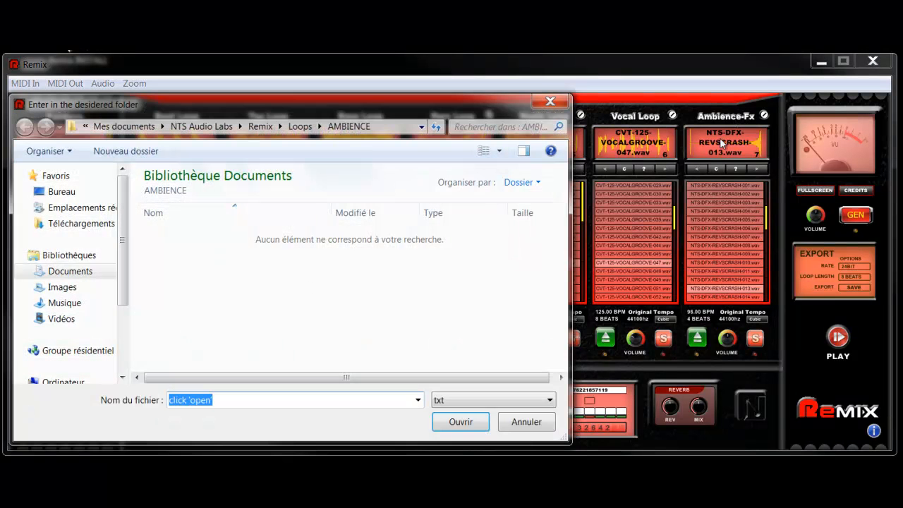
pyautogui.click(300, 126)
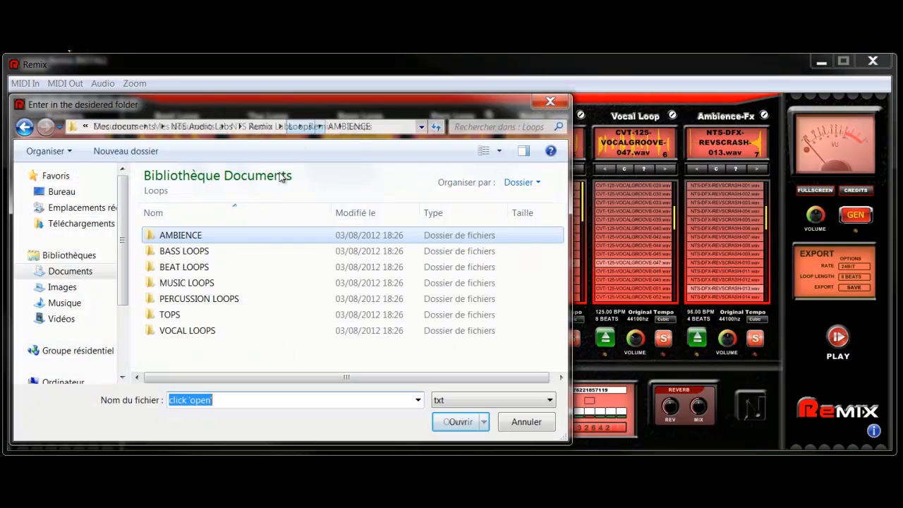
pyautogui.doubleClick(213, 299)
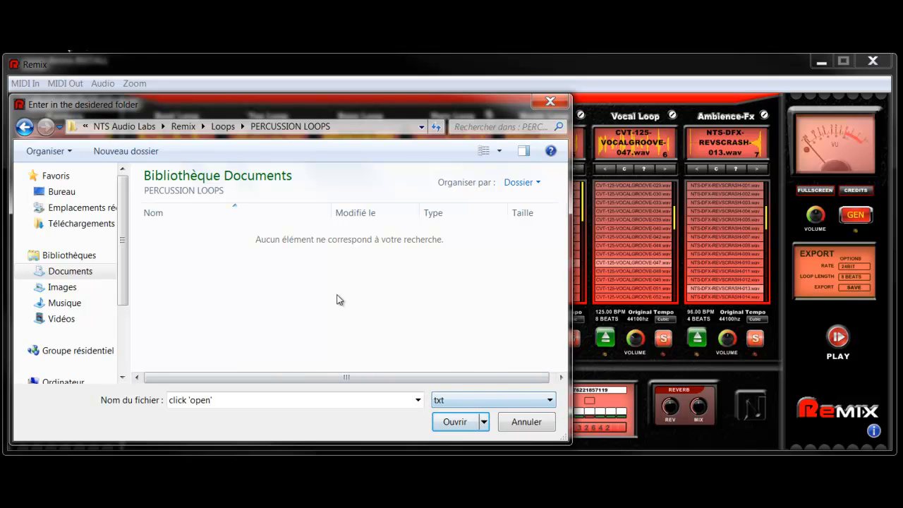
pyautogui.click(455, 421)
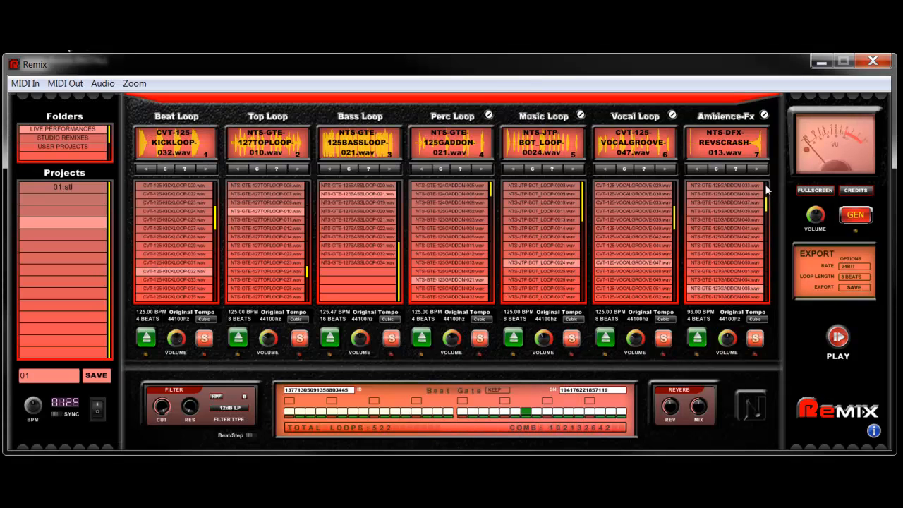
# Step: Generate three random combinations using the percussion loops loaded in Ambience-Fx, starting playback after the first one
pyautogui.click(857, 215)
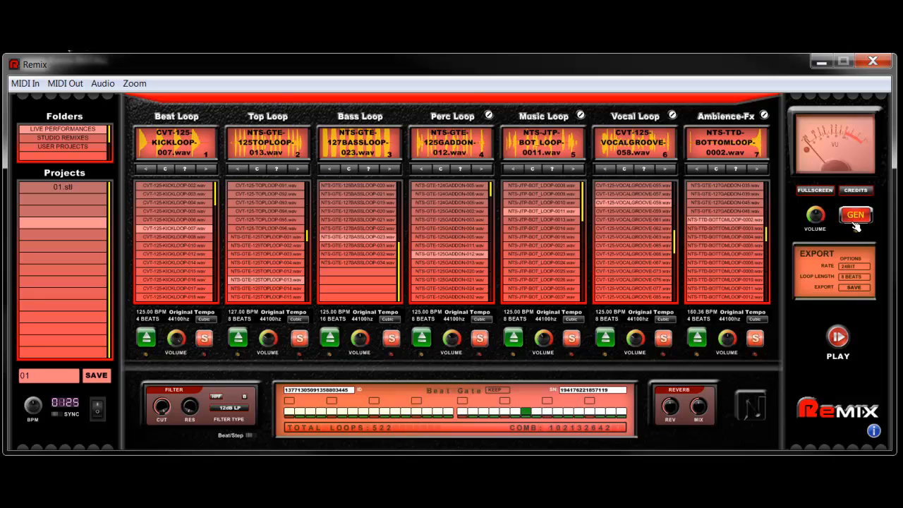
pyautogui.click(844, 341)
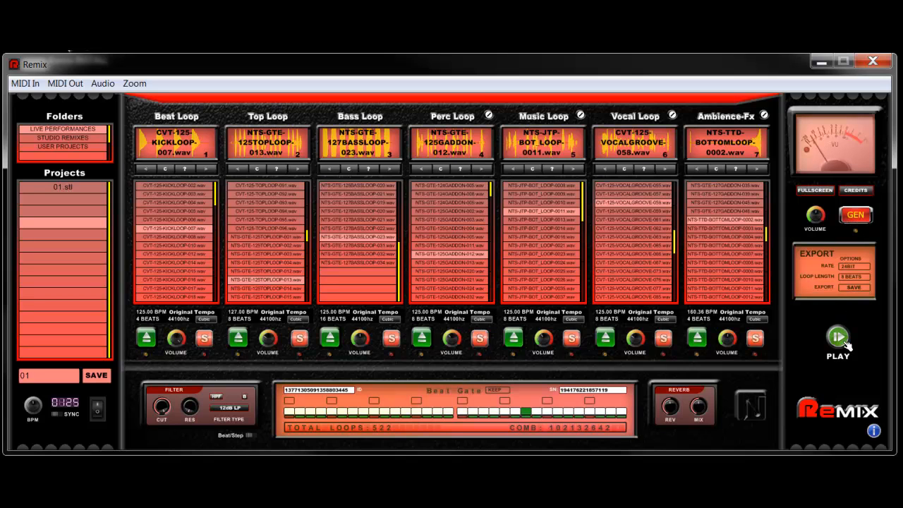
pyautogui.click(856, 216)
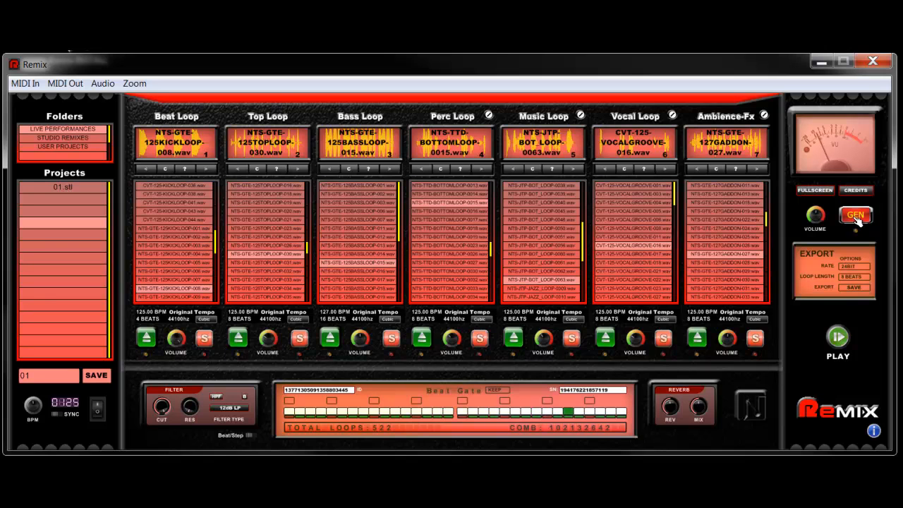
pyautogui.click(857, 220)
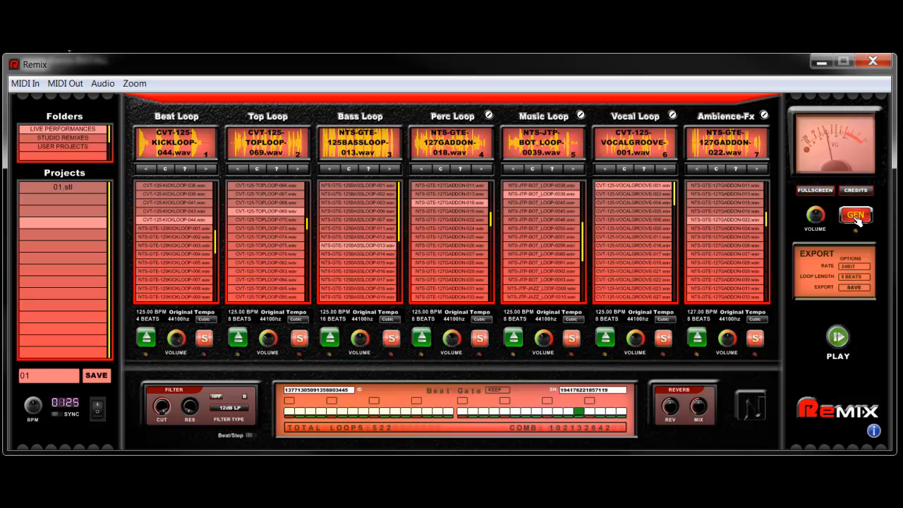
# Step: With playback started, switch the Beat Loop track off and back on, and mute the Top Loop track
pyautogui.click(151, 342)
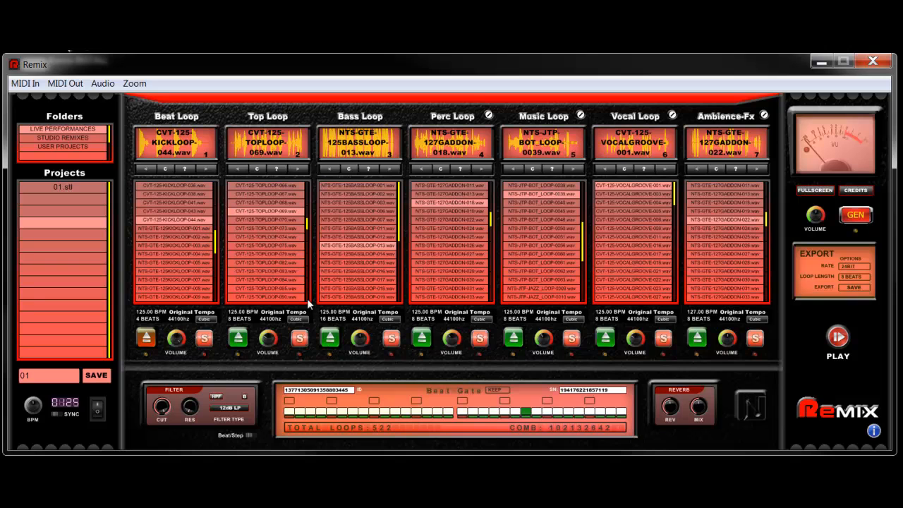
pyautogui.click(838, 337)
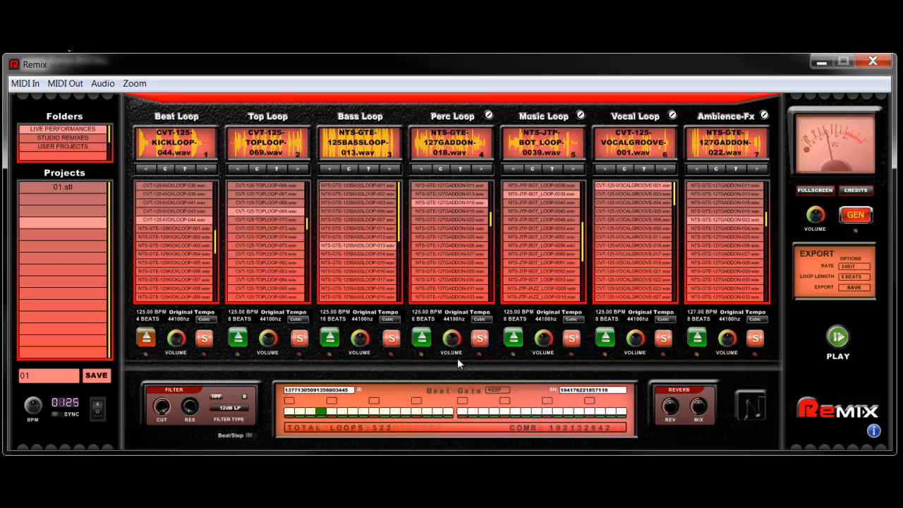
pyautogui.click(241, 339)
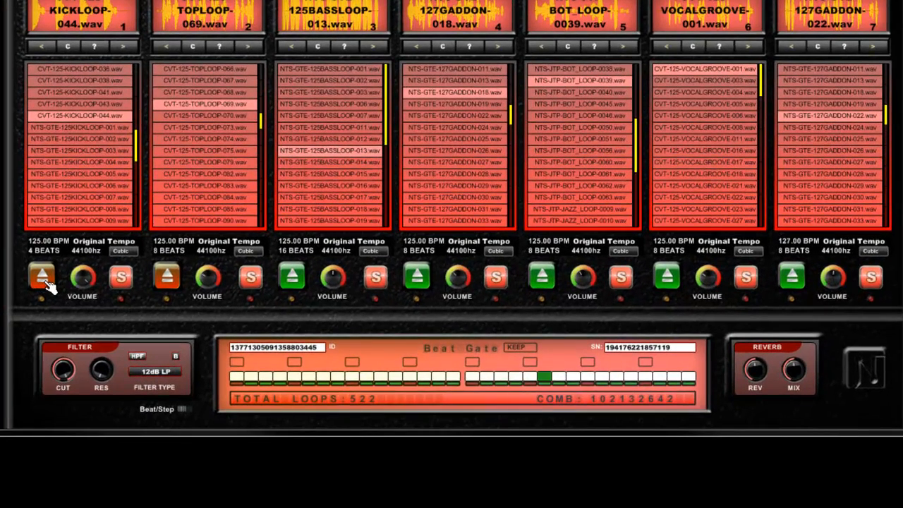
pyautogui.click(44, 280)
# Step: Mute the Bass Loop, Perc Loop, Vocal Loop and Music Loop tracks one after another during playback
pyautogui.click(291, 277)
pyautogui.click(417, 277)
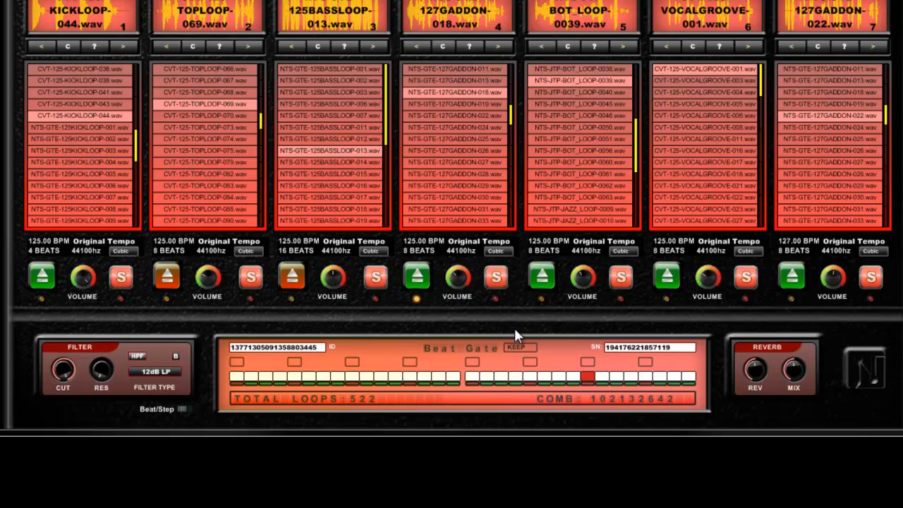
pyautogui.click(676, 279)
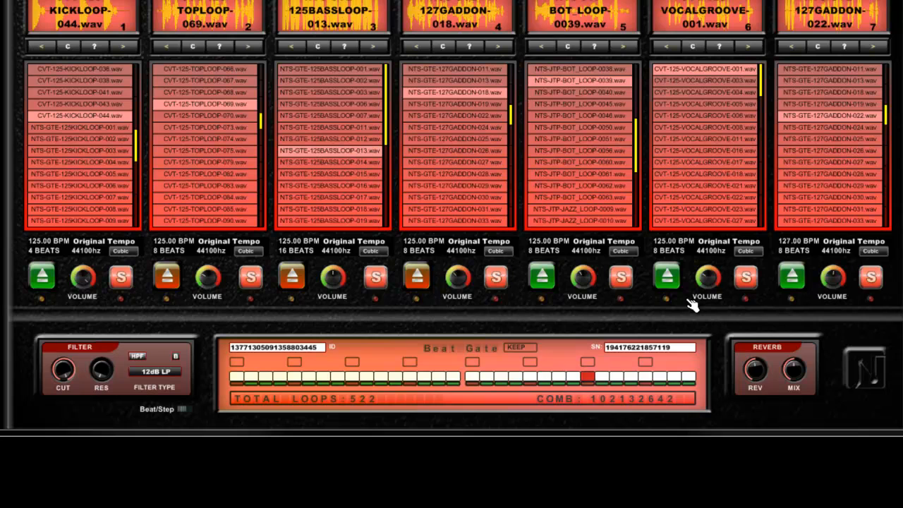
pyautogui.click(540, 280)
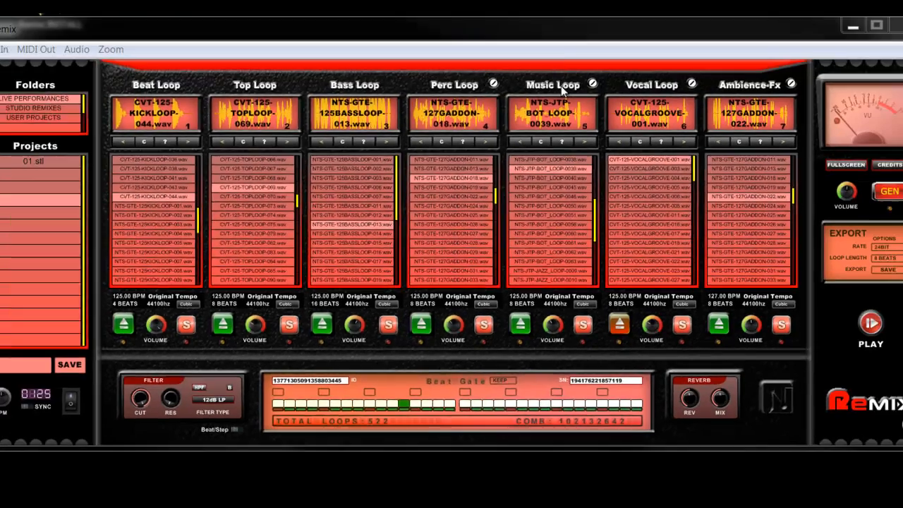
# Step: Load the BASS LOOPS folder into the Music Loop track in place of its music loops
pyautogui.click(567, 88)
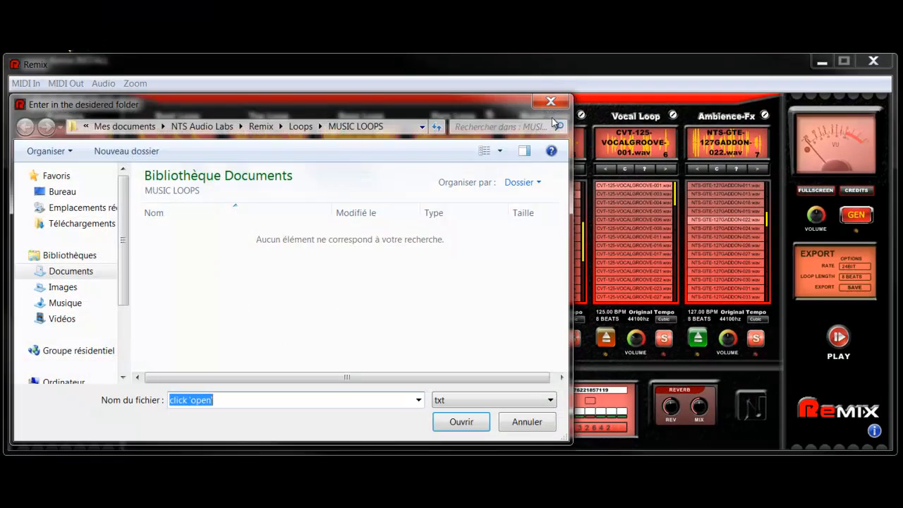
pyautogui.click(300, 126)
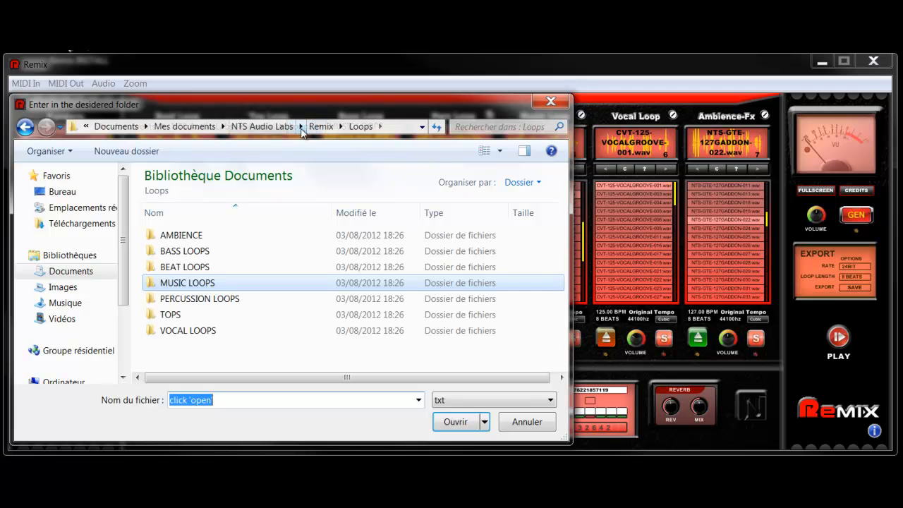
pyautogui.doubleClick(197, 252)
pyautogui.click(457, 422)
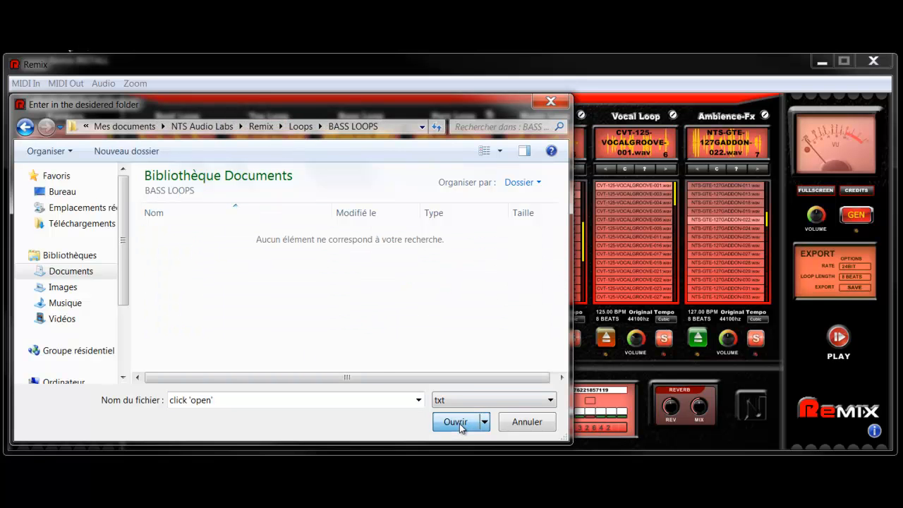
# Step: Generate three random combinations using the bass loops loaded in Music Loop, starting playback after the first one
pyautogui.click(856, 216)
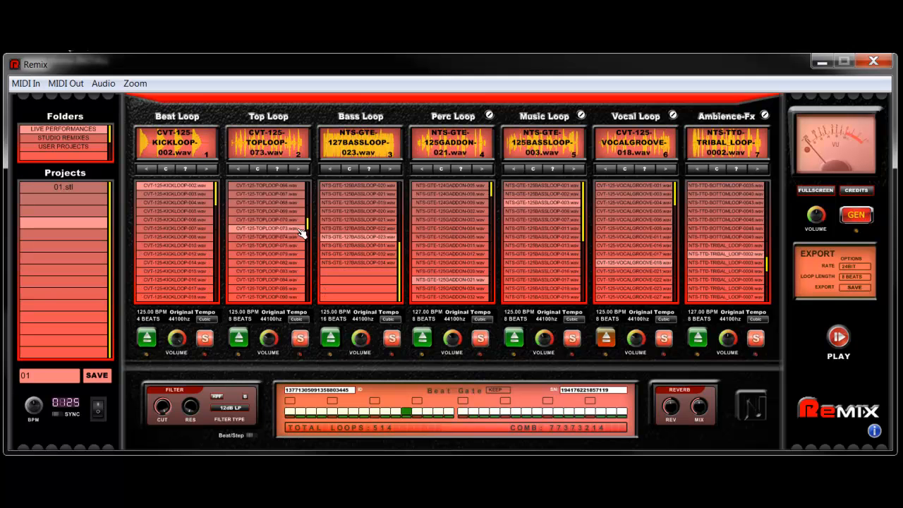
pyautogui.click(850, 342)
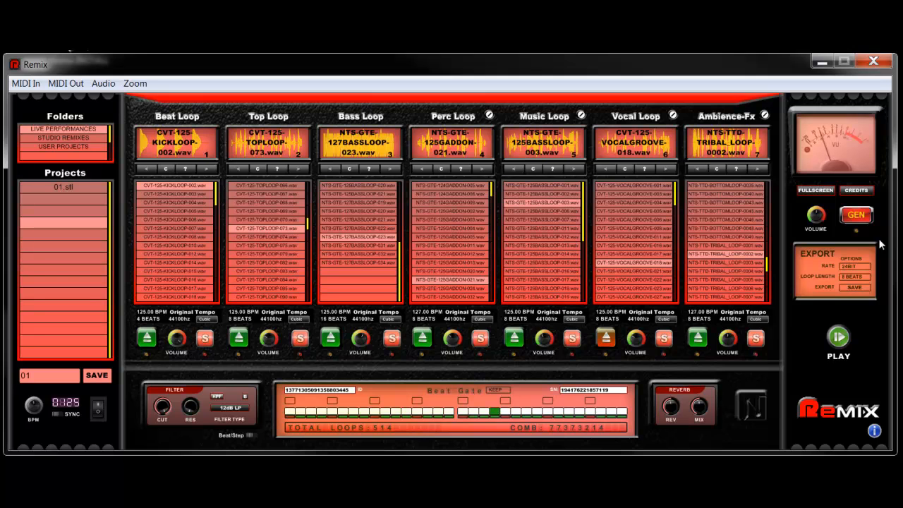
pyautogui.click(856, 216)
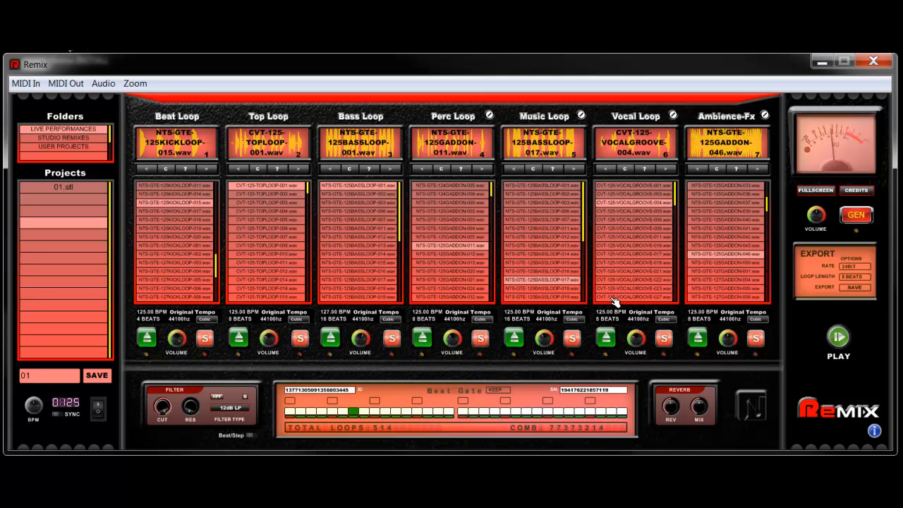
pyautogui.click(862, 215)
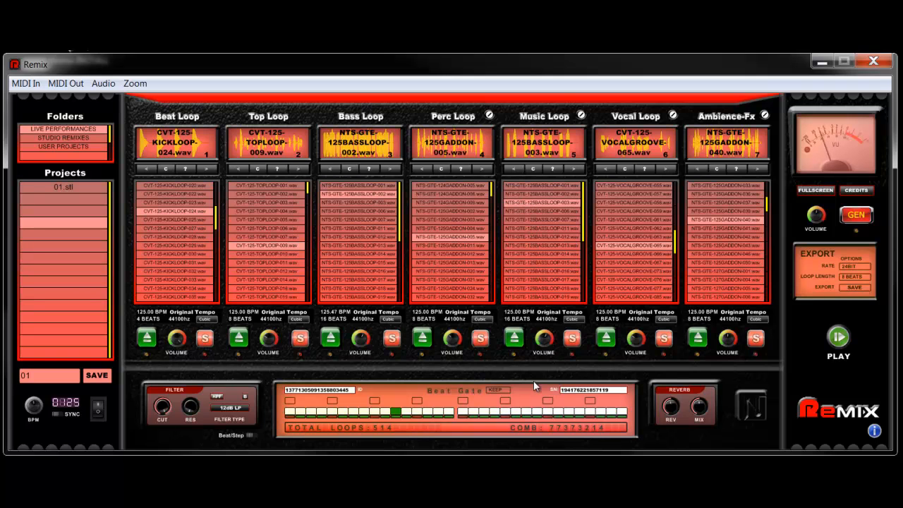
# Step: Mute the Vocal Loop track, and solo the Music Loop track to audition it before turning its solo off
pyautogui.click(606, 338)
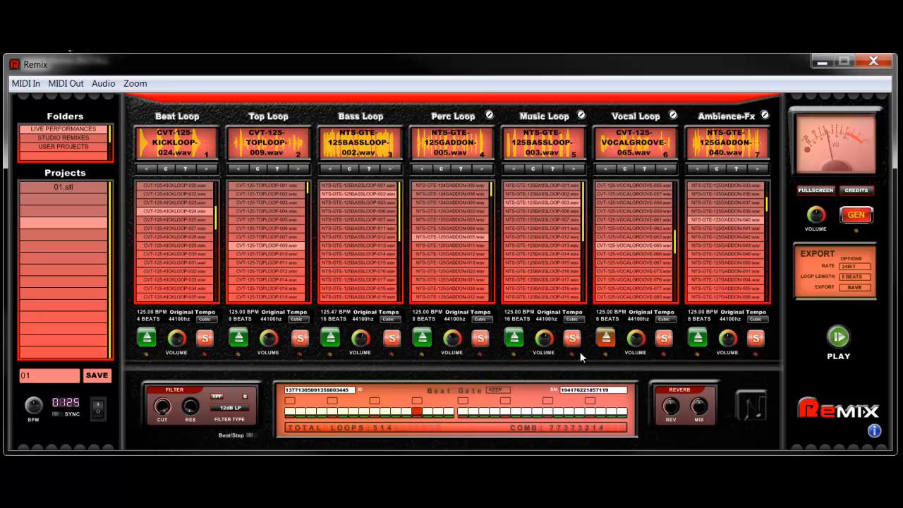
pyautogui.click(570, 339)
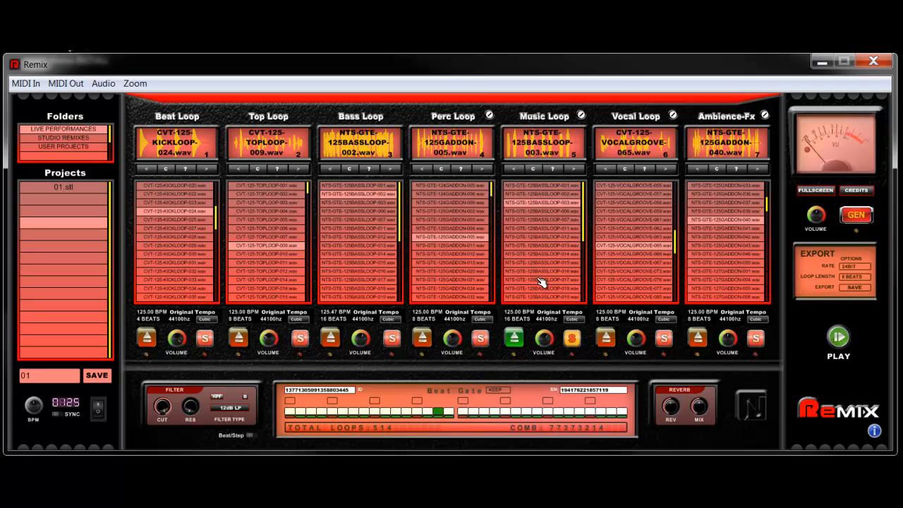
pyautogui.click(573, 340)
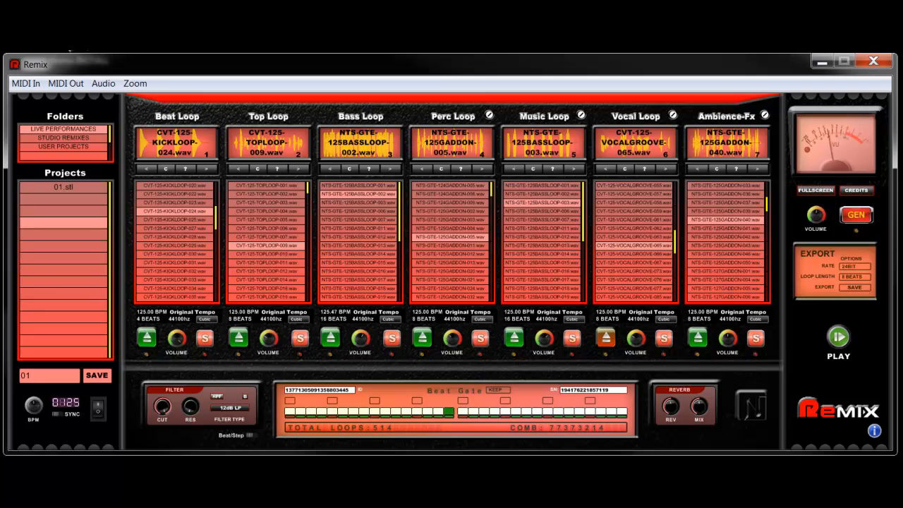
# Step: Audition the Bass Loop track in solo, and load the BASS LOOPS folder into the Vocal Loop track
pyautogui.click(392, 339)
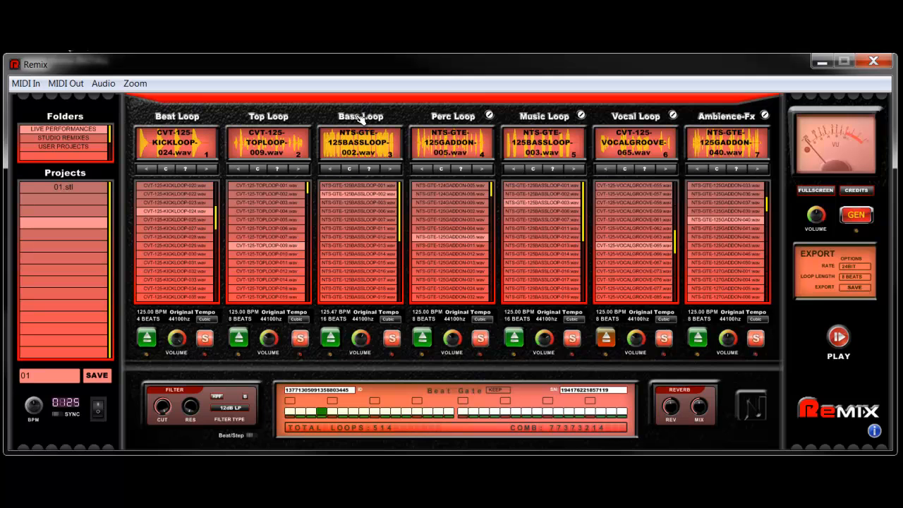
pyautogui.click(634, 117)
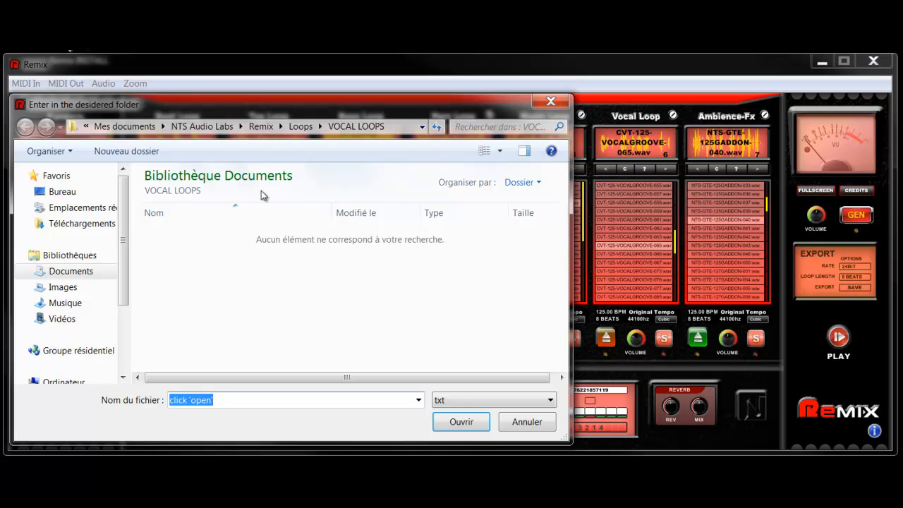
pyautogui.click(300, 126)
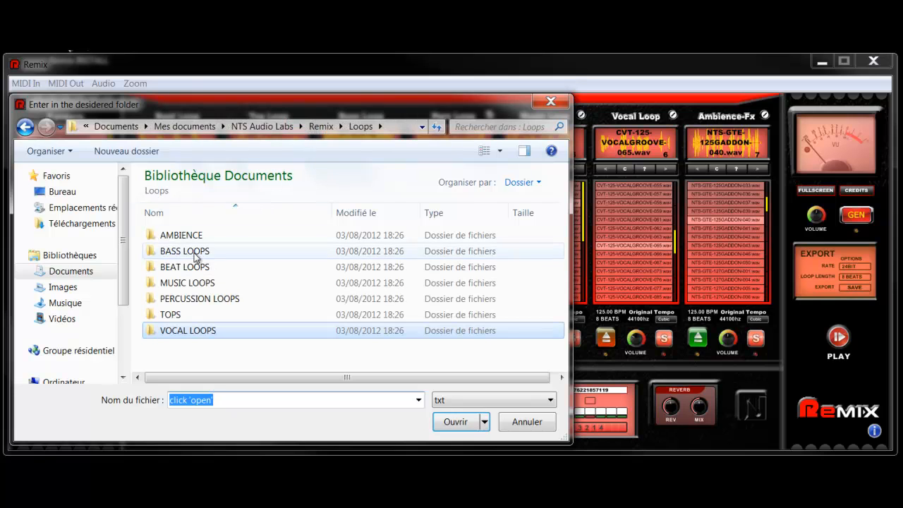
pyautogui.click(196, 256)
pyautogui.doubleClick(197, 257)
pyautogui.click(455, 422)
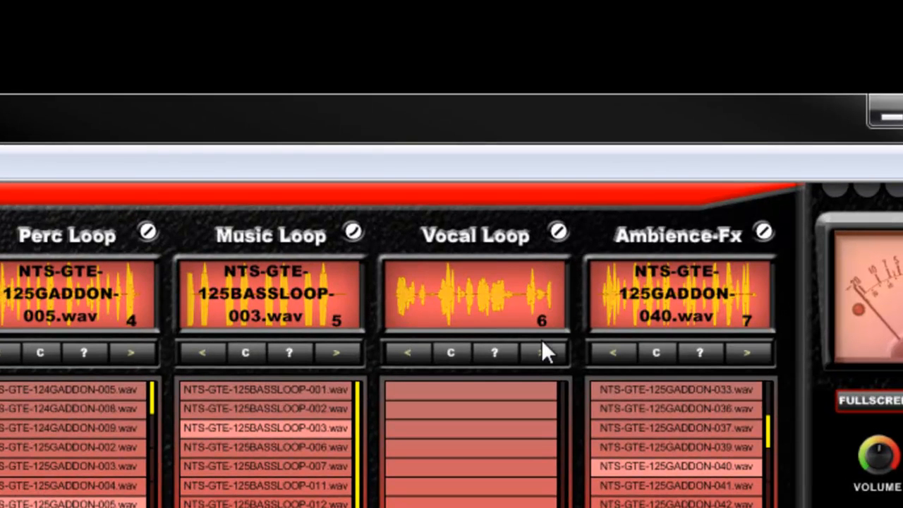
# Step: Pick a random bass loop for the Vocal Loop track, and toggle the round switches beside the Vocal Loop and Music Loop titles
pyautogui.click(498, 353)
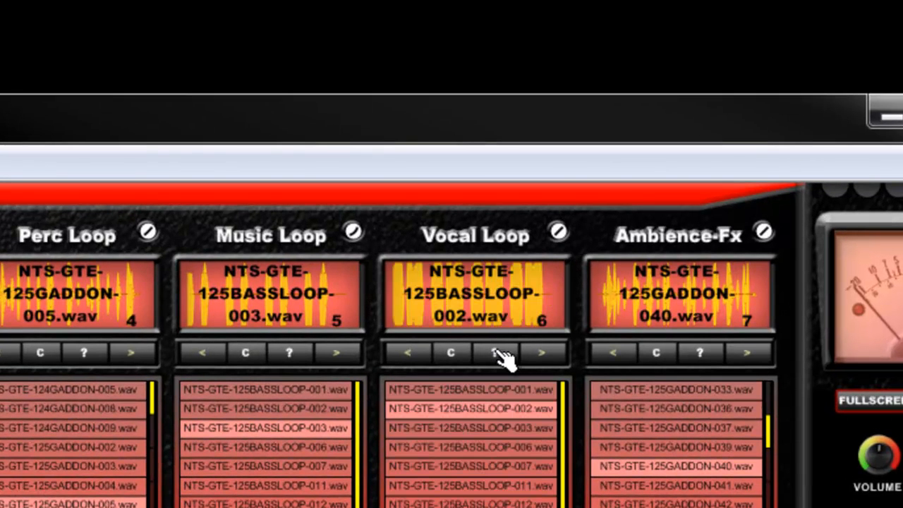
pyautogui.click(563, 235)
pyautogui.click(355, 232)
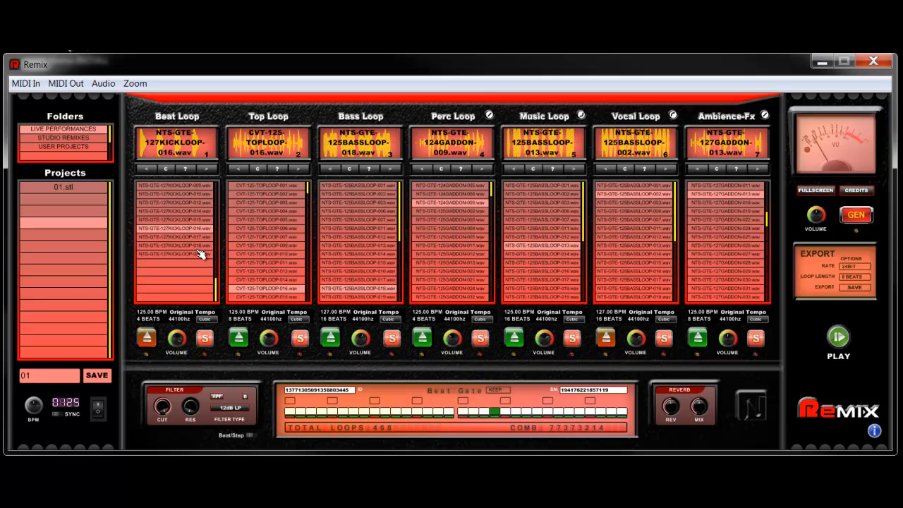
# Step: Unmute the Beat Loop track and stop playback
pyautogui.click(148, 338)
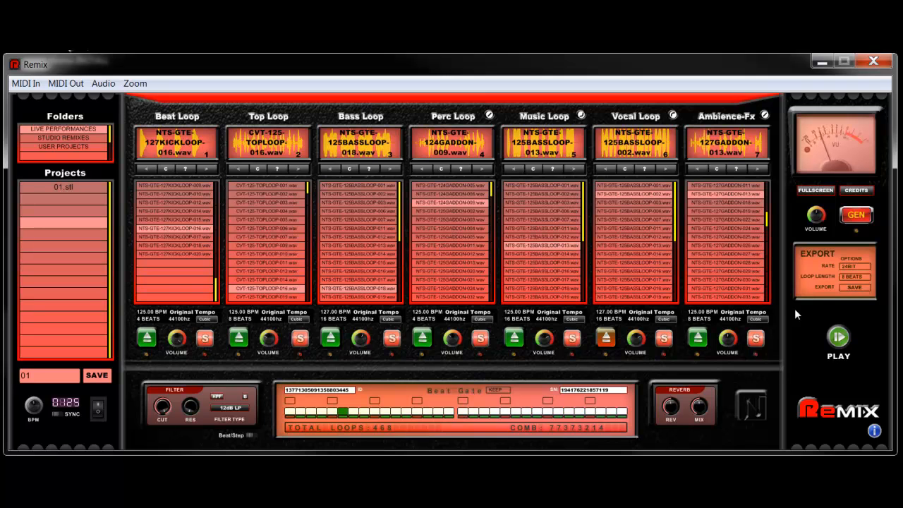
pyautogui.click(839, 339)
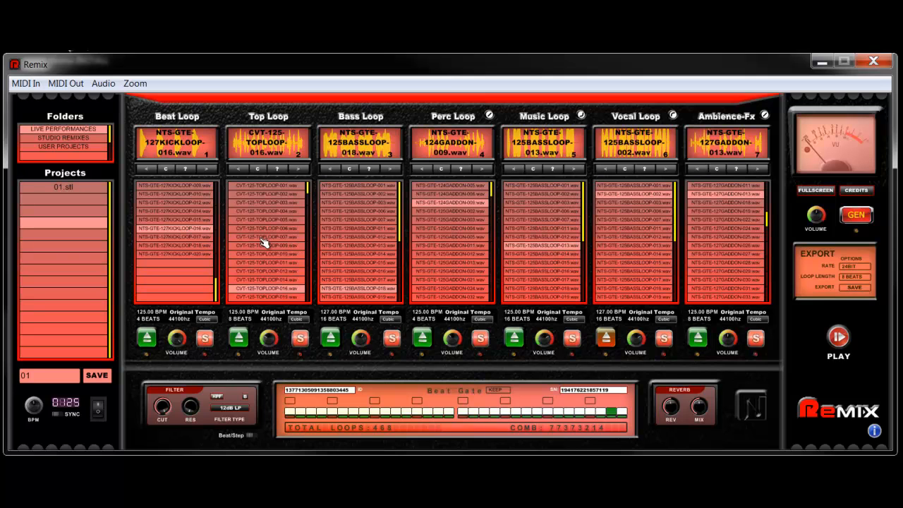
# Step: Keep the export rate at 24BIT and set the export loop length to 4 BEATS
pyautogui.click(861, 267)
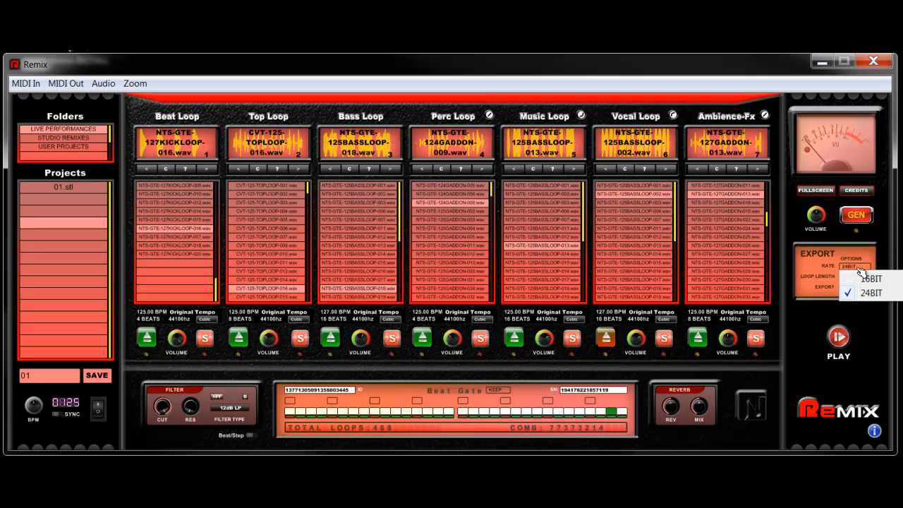
pyautogui.click(861, 269)
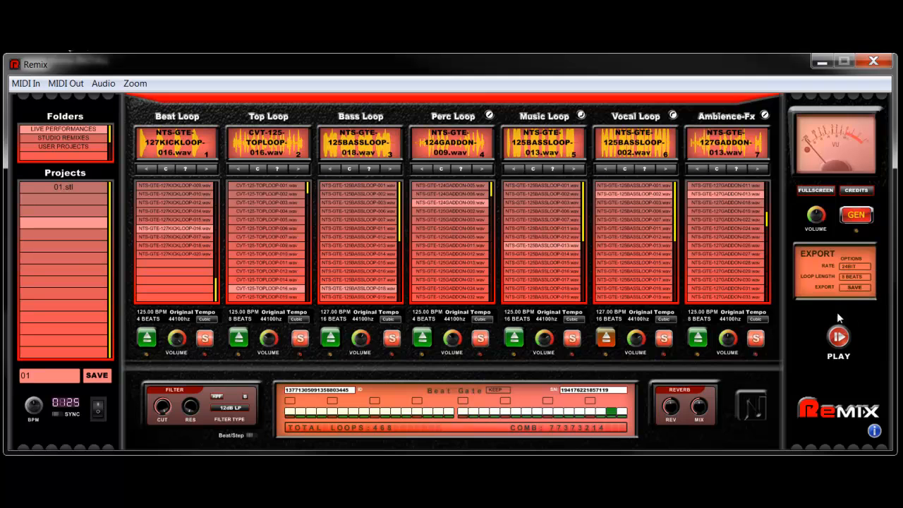
pyautogui.click(862, 278)
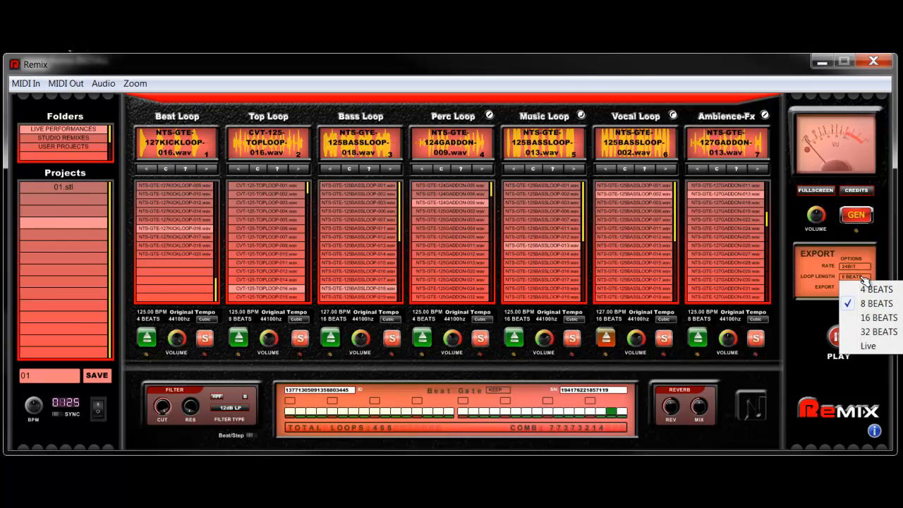
pyautogui.click(887, 289)
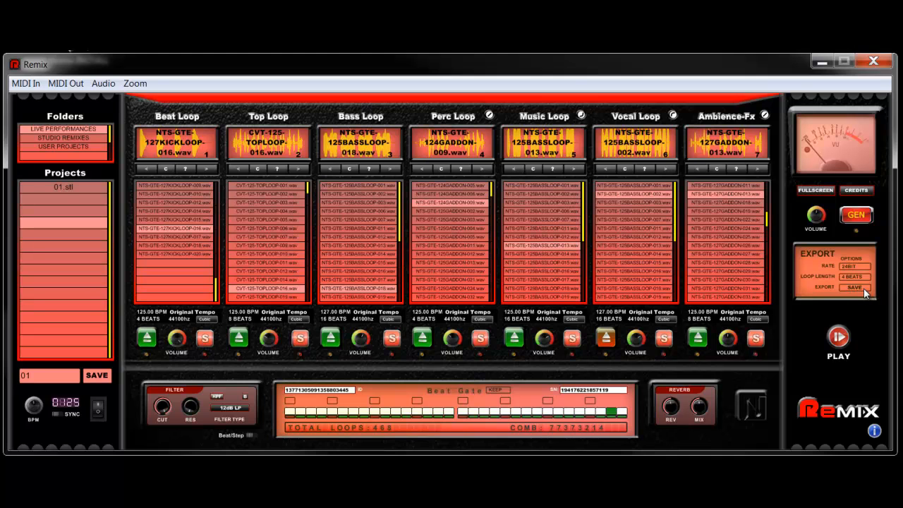
# Step: Export the current combination as a WAV file named test 01 in the Bureau folder
pyautogui.click(863, 288)
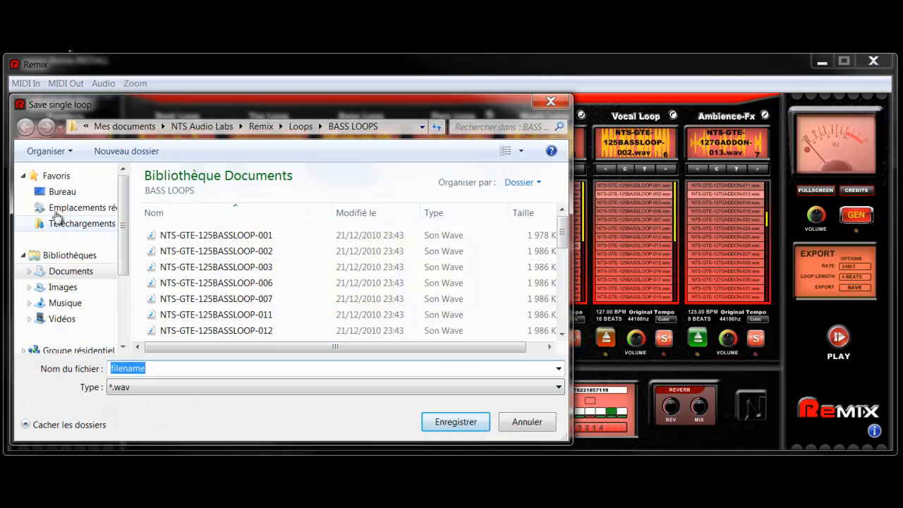
pyautogui.click(62, 192)
pyautogui.doubleClick(171, 368)
pyautogui.write('test')
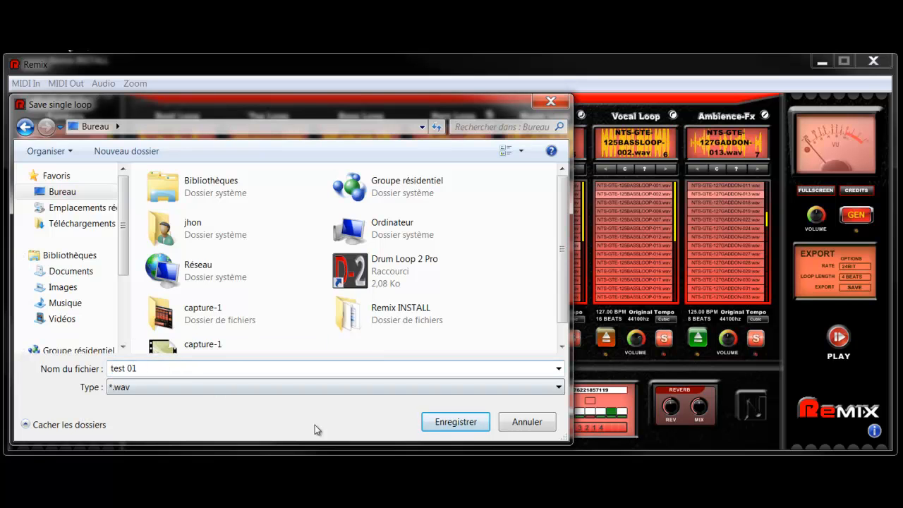
pyautogui.write(' 01')
pyautogui.click(484, 427)
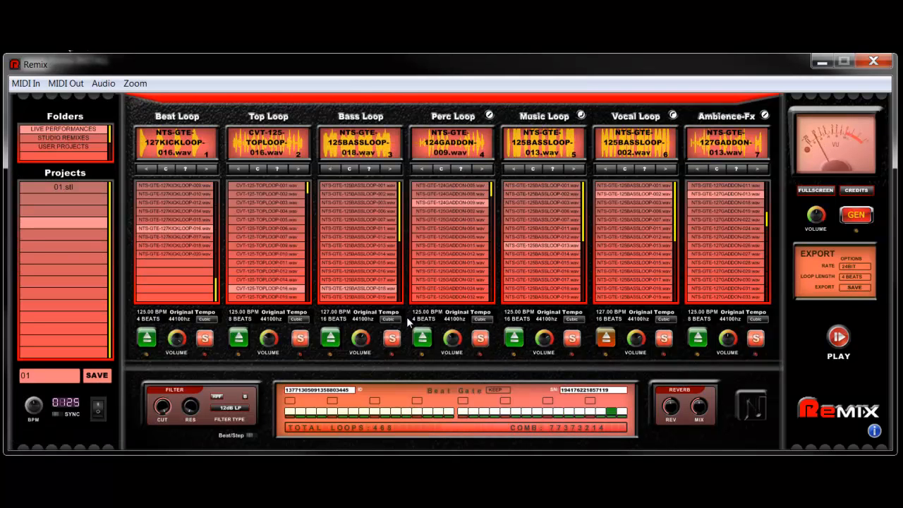
pyautogui.click(461, 293)
# Step: Pick random loops for the Top Loop, Bass Loop, Perc Loop, Music Loop, Vocal Loop and Ambience-Fx tracks
pyautogui.scroll(-5, 302, 178)
pyautogui.click(299, 169)
pyautogui.click(370, 169)
pyautogui.click(466, 170)
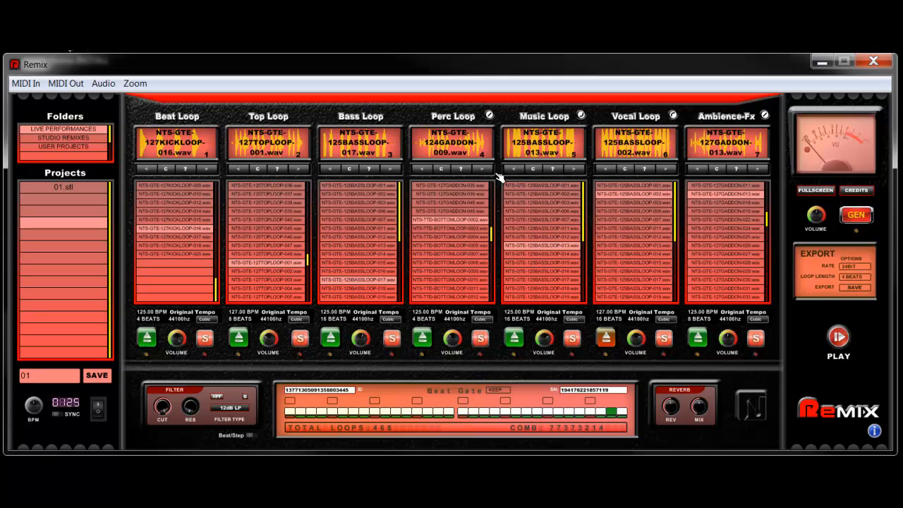
pyautogui.click(553, 170)
pyautogui.click(644, 169)
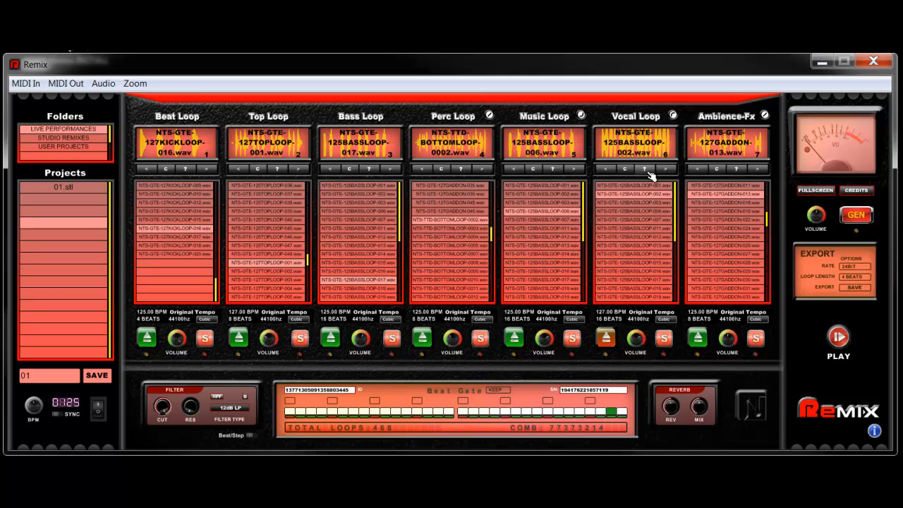
pyautogui.click(739, 170)
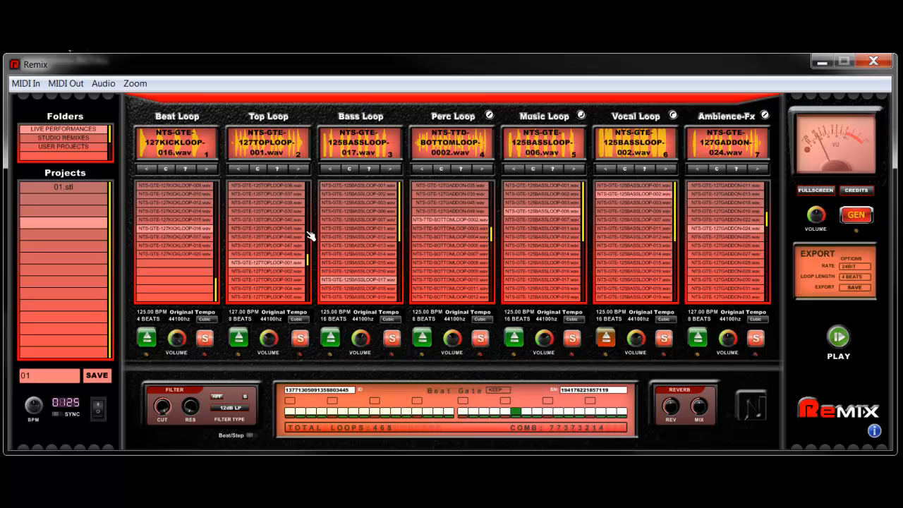
# Step: Randomize the loops of every track except Beat Loop once more during playback, and stop playback
pyautogui.click(277, 169)
pyautogui.click(368, 169)
pyautogui.click(460, 169)
pyautogui.click(553, 169)
pyautogui.click(644, 170)
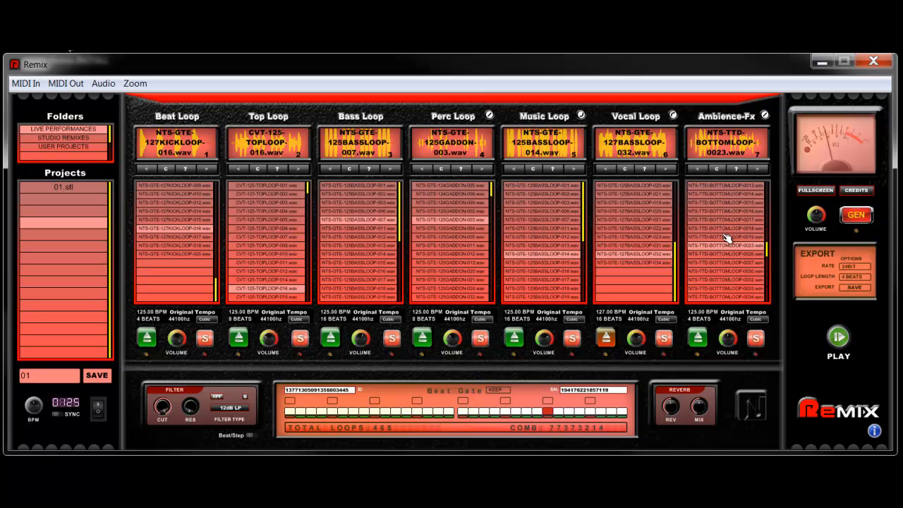
pyautogui.click(847, 343)
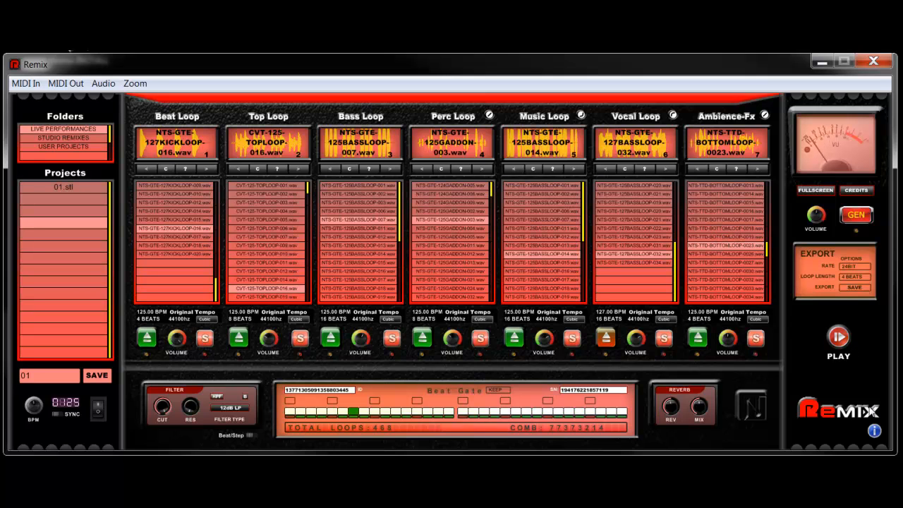
# Step: Set the export loop length to 8 BEATS and export the new combination as a WAV file named test 2
pyautogui.click(868, 282)
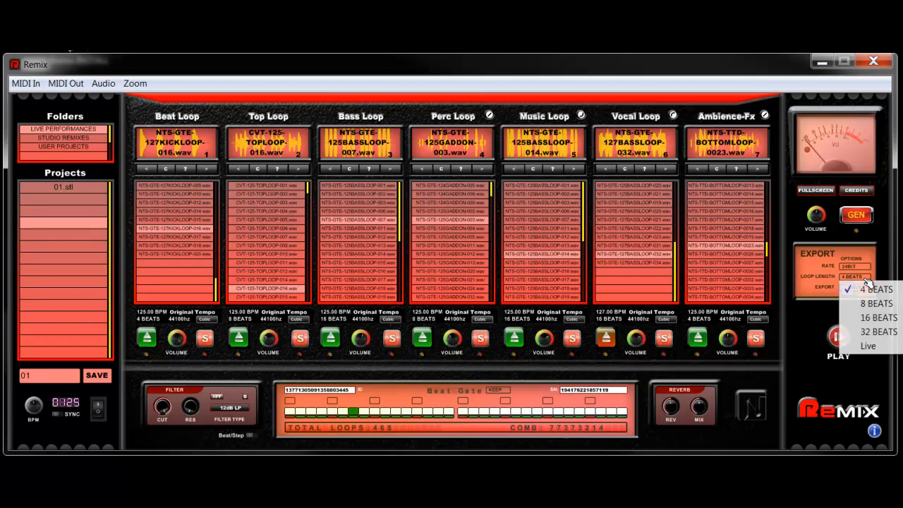
pyautogui.click(871, 302)
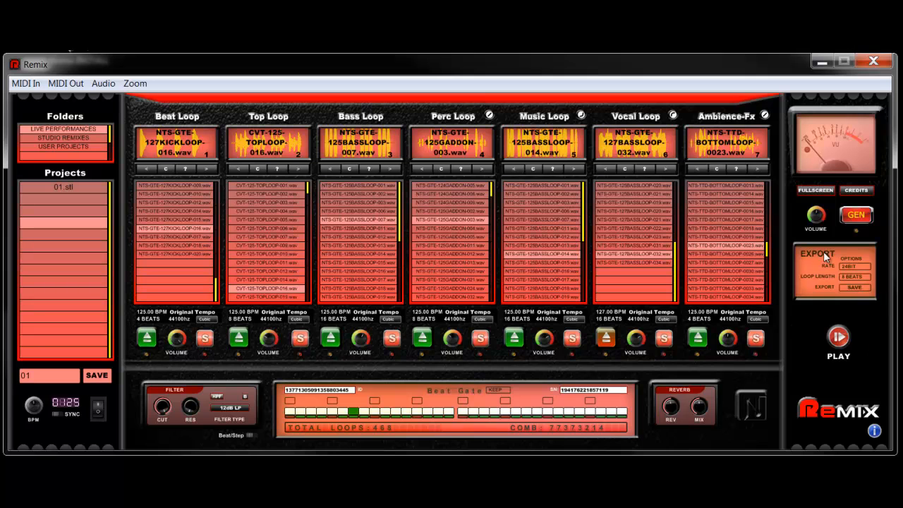
pyautogui.click(854, 287)
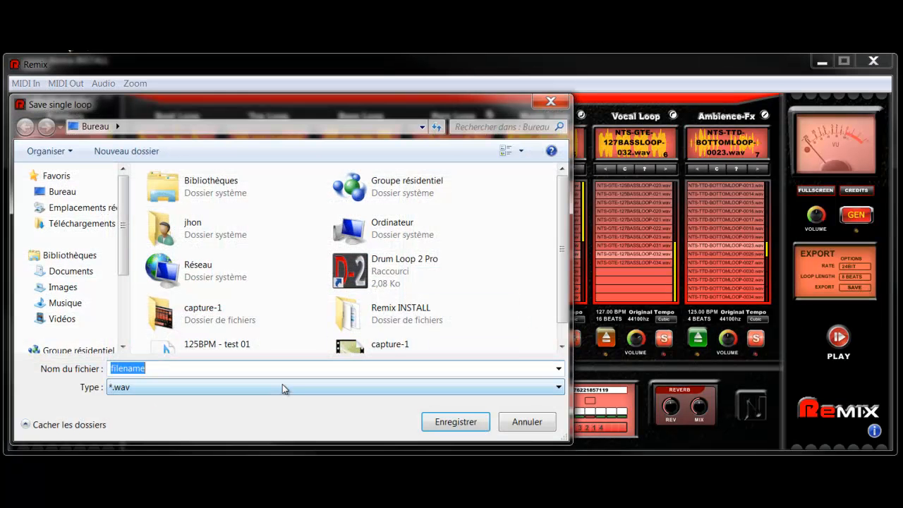
pyautogui.write('test 2')
pyautogui.press('Return')
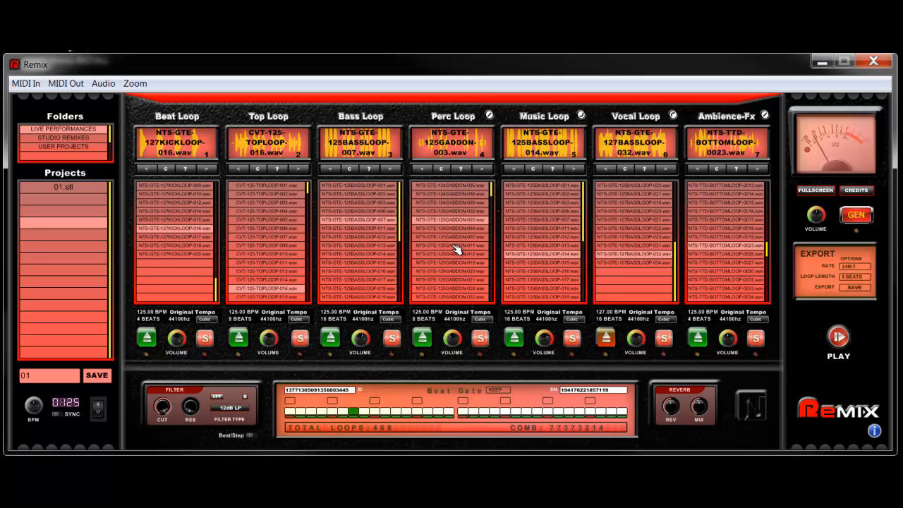
pyautogui.click(460, 296)
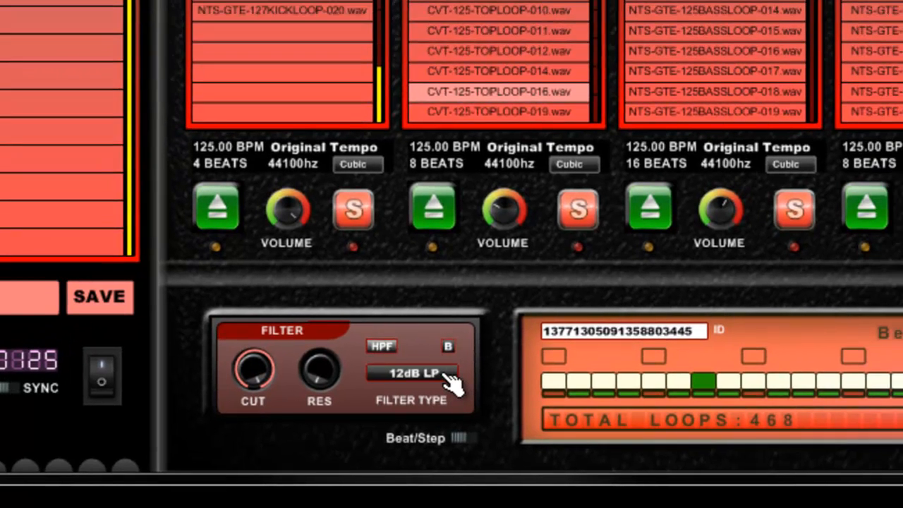
# Step: Set the filter type to Moog and sweep the filter's CUT control to try its effect
pyautogui.click(457, 284)
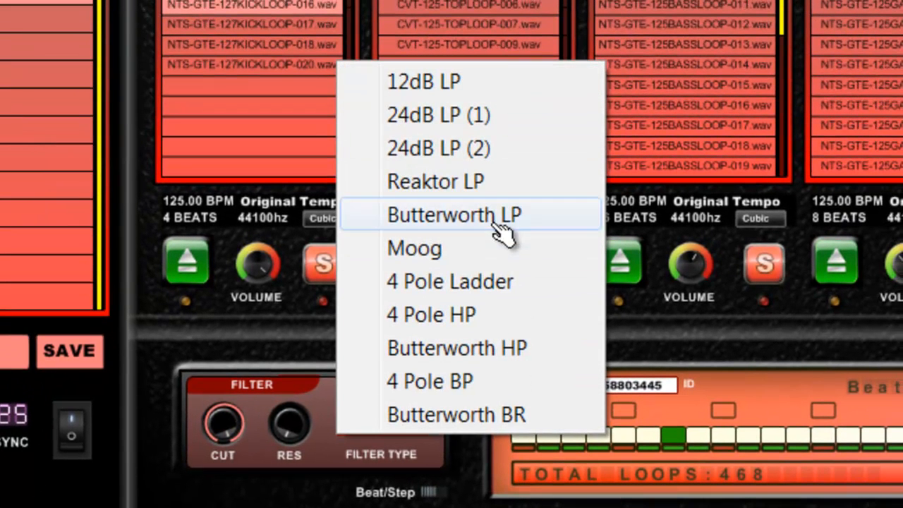
pyautogui.click(509, 258)
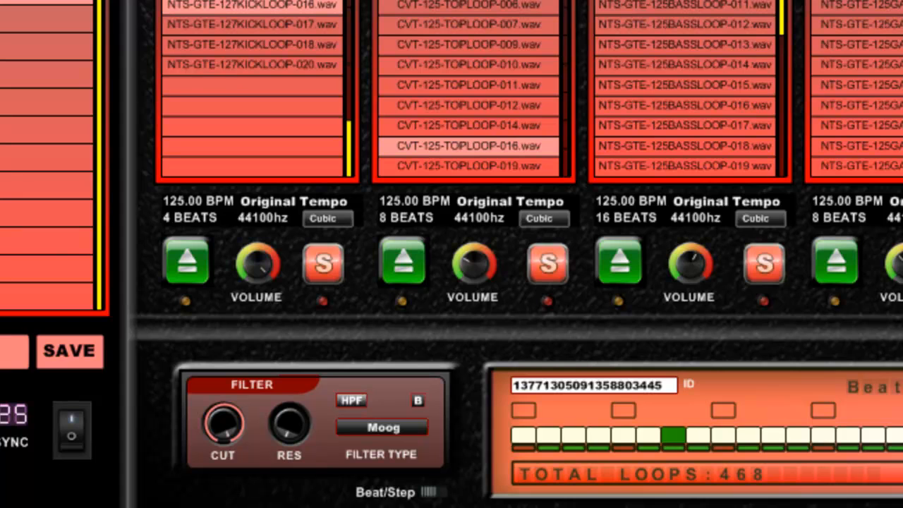
pyautogui.moveTo(219, 426); pyautogui.dragTo(210, 505)
pyautogui.moveTo(220, 427); pyautogui.dragTo(214, 505)
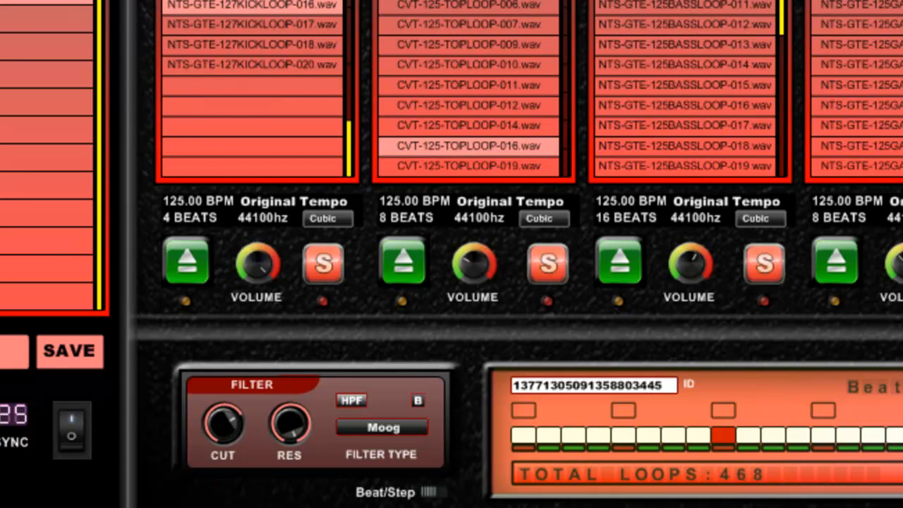
# Step: Set the filter type to 24dB LP (2), and toggle the SYNC switch beside the BPM control
pyautogui.click(405, 432)
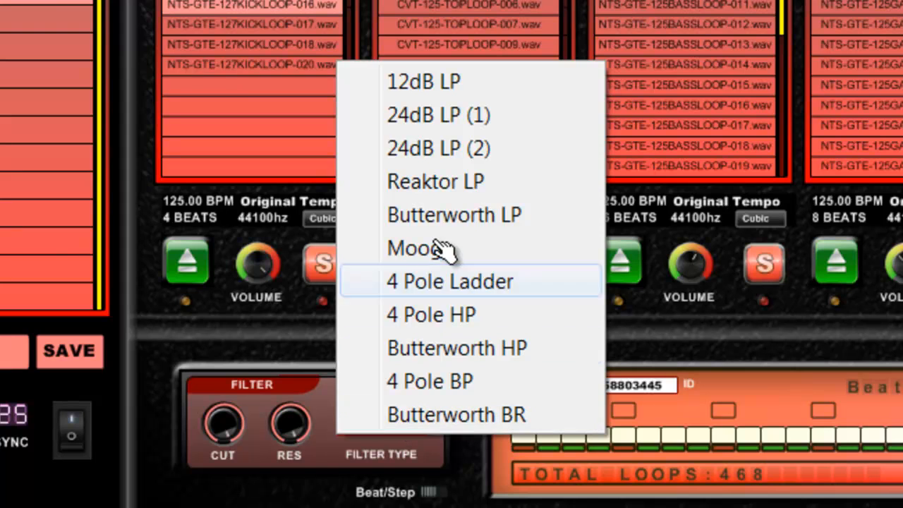
pyautogui.click(544, 149)
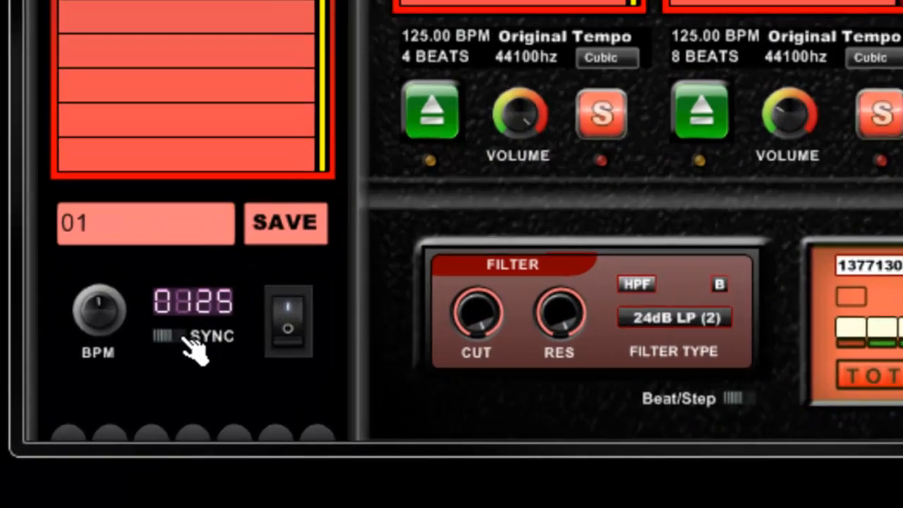
pyautogui.click(60, 415)
pyautogui.click(186, 330)
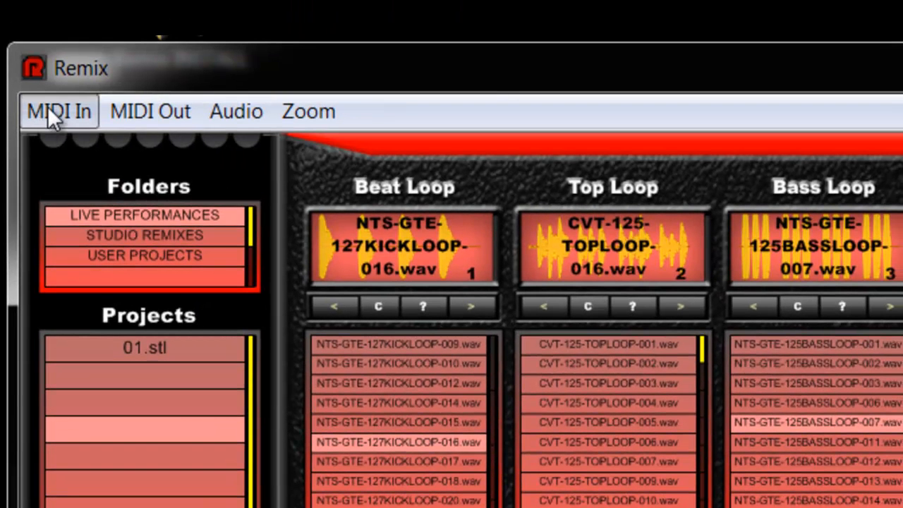
# Step: Examine the available MIDI input, MIDI output, zoom and audio device options
pyautogui.click(51, 111)
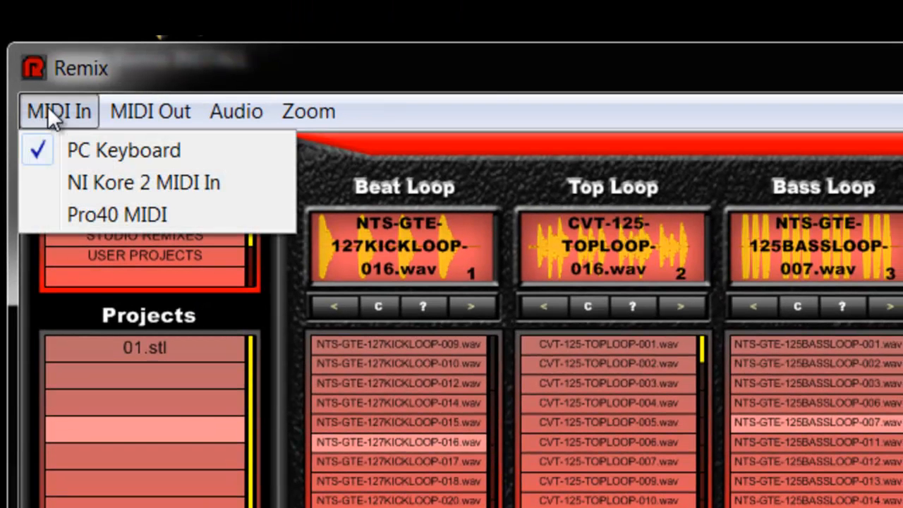
pyautogui.moveTo(157, 119)
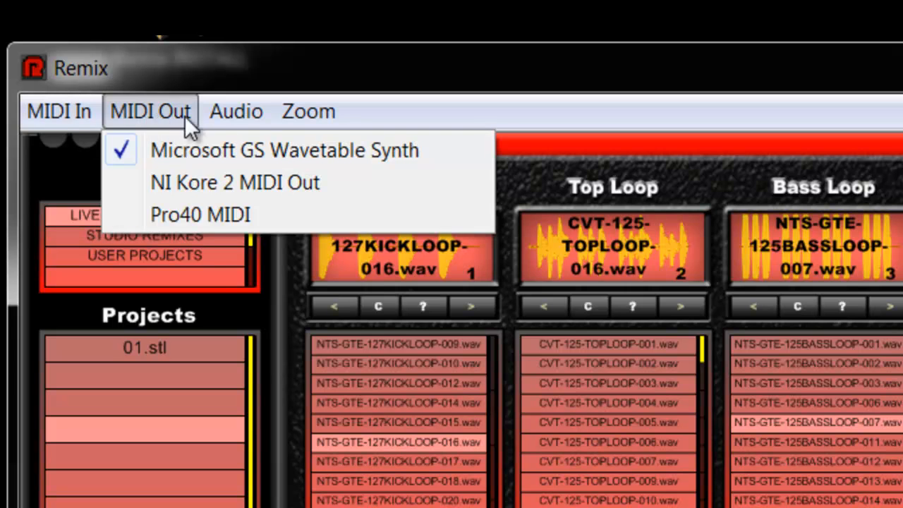
pyautogui.click(184, 115)
pyautogui.click(212, 116)
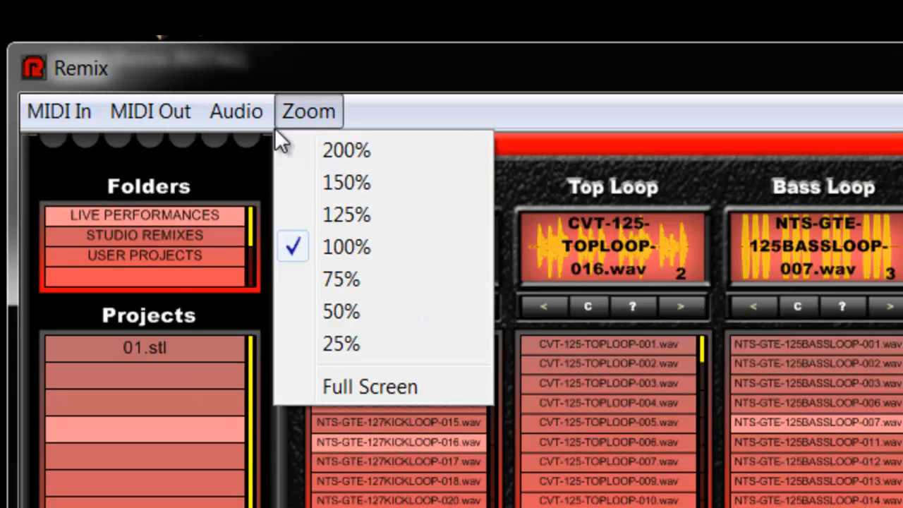
pyautogui.click(254, 141)
pyautogui.click(238, 117)
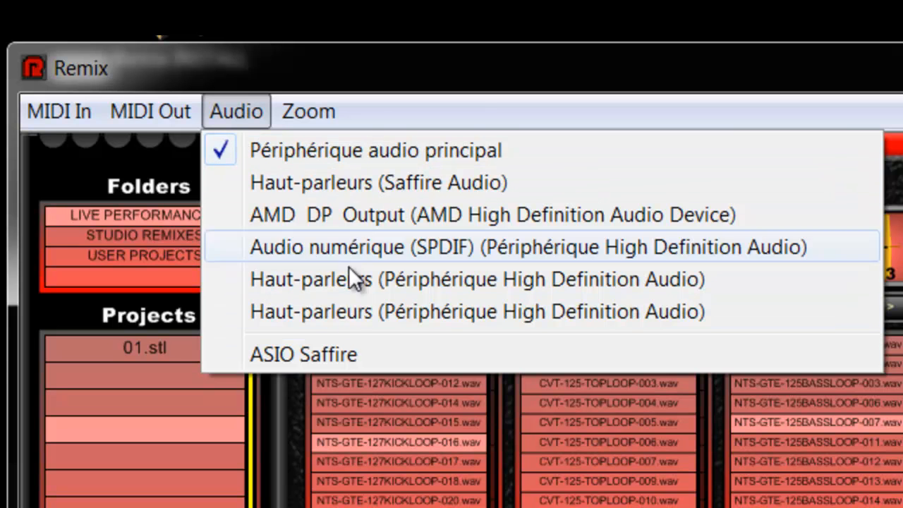
pyautogui.moveTo(330, 116)
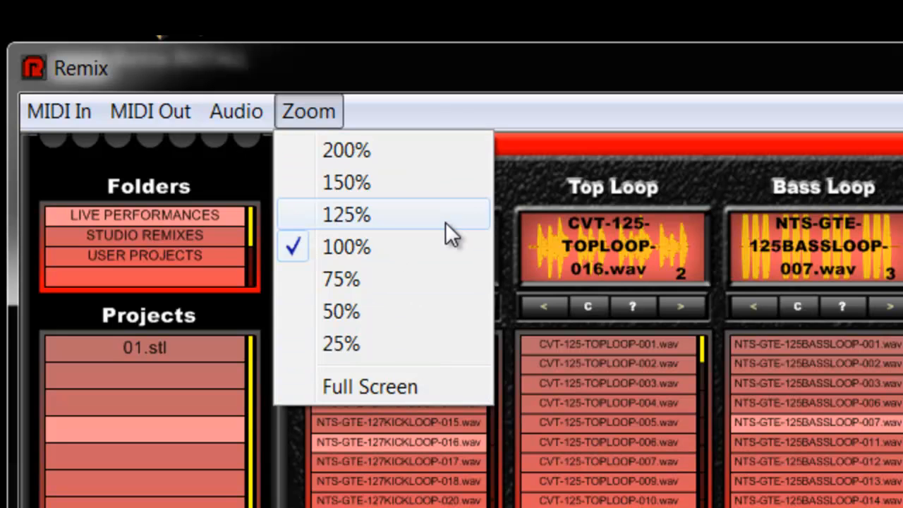
pyautogui.click(429, 93)
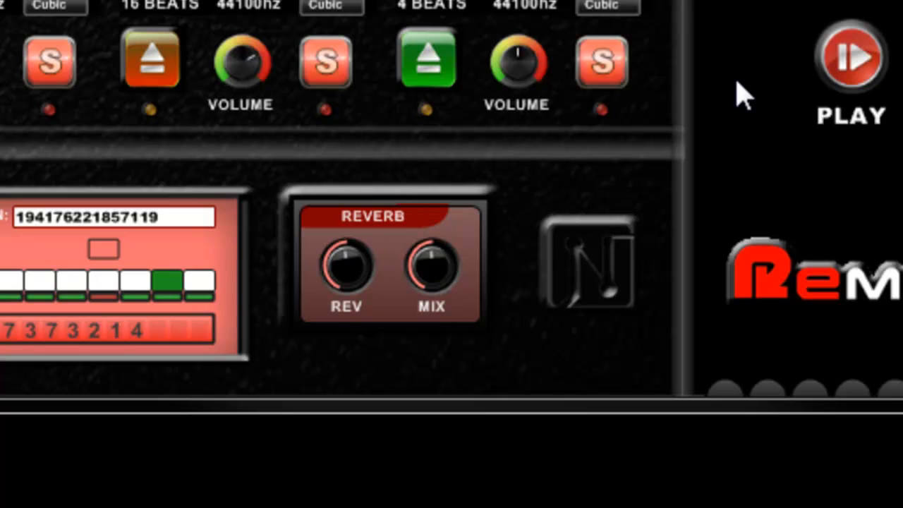
# Step: Play the combination, try the reverb's REV control, raise and lower its MIX control, and stop playback
pyautogui.click(850, 67)
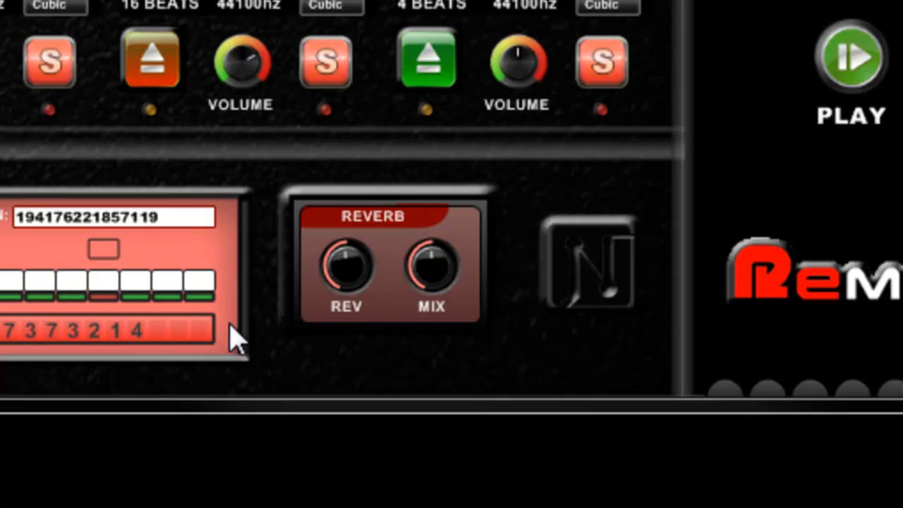
pyautogui.moveTo(349, 257)
pyautogui.mouseDown()
pyautogui.moveTo(348, 274)
pyautogui.moveTo(347, 261)
pyautogui.mouseUp()
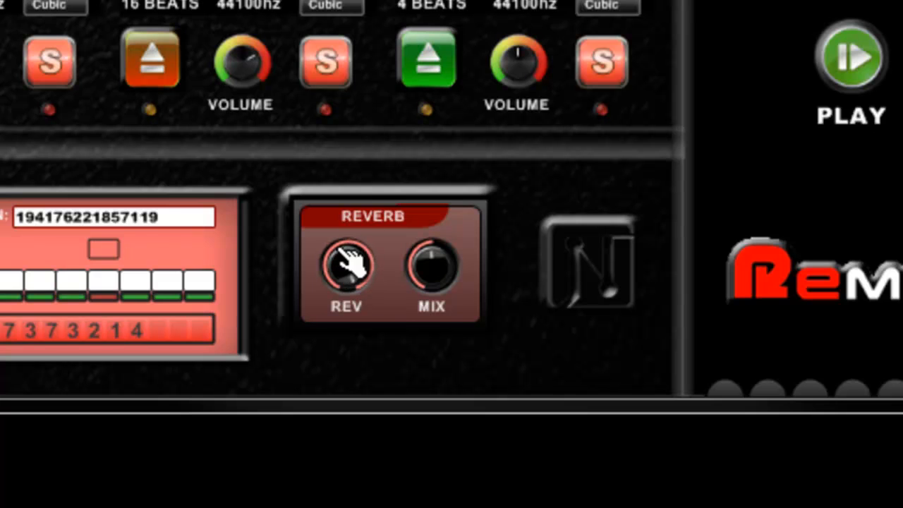
pyautogui.moveTo(433, 263); pyautogui.dragTo(441, 217)
pyautogui.moveTo(432, 265); pyautogui.dragTo(354, 4)
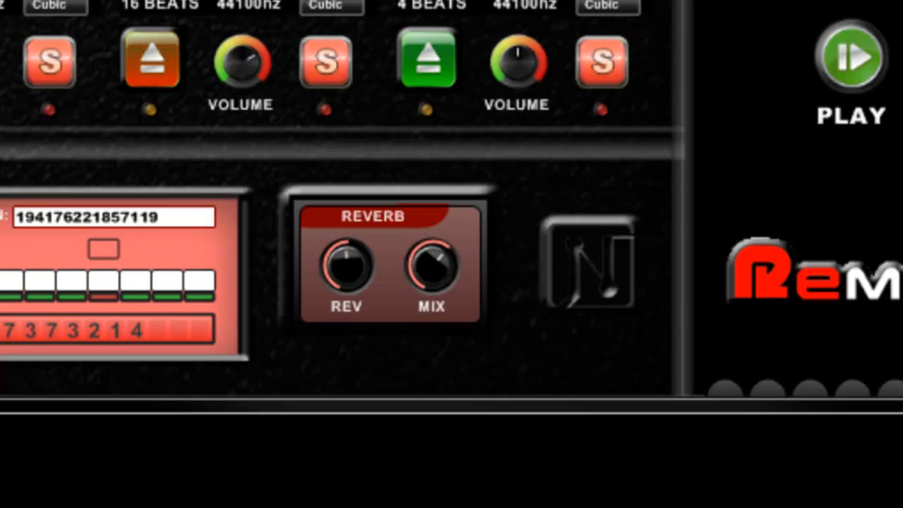
pyautogui.moveTo(442, 305); pyautogui.dragTo(445, 361)
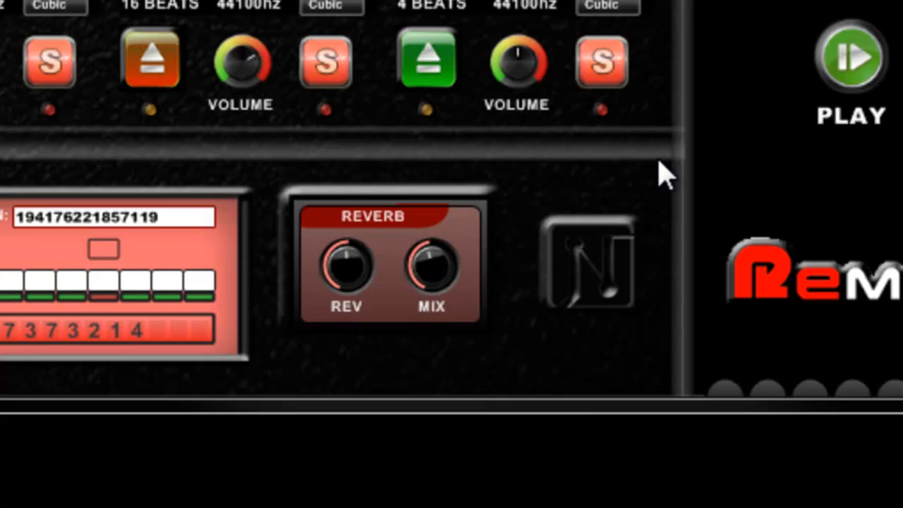
pyautogui.click(851, 59)
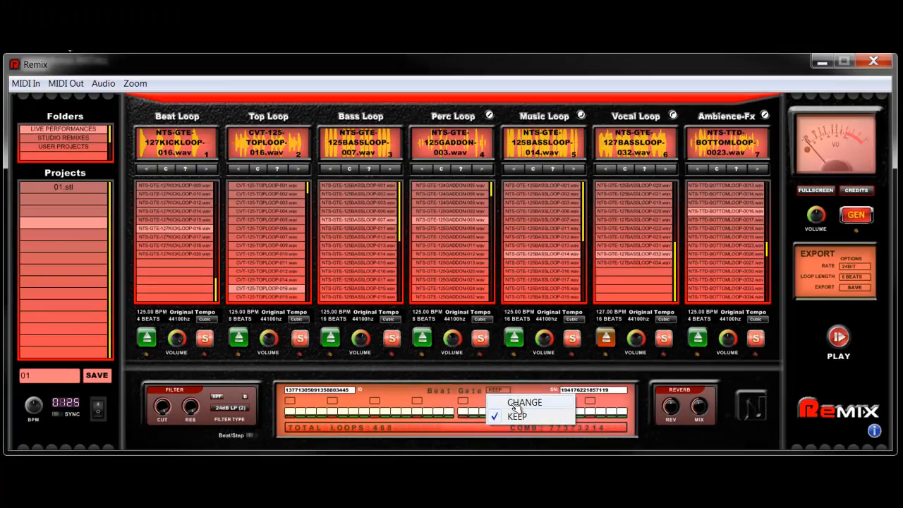
# Step: Set the Beat Gate mode to CHANGE and mark all eight beat boxes above the steps
pyautogui.click(514, 409)
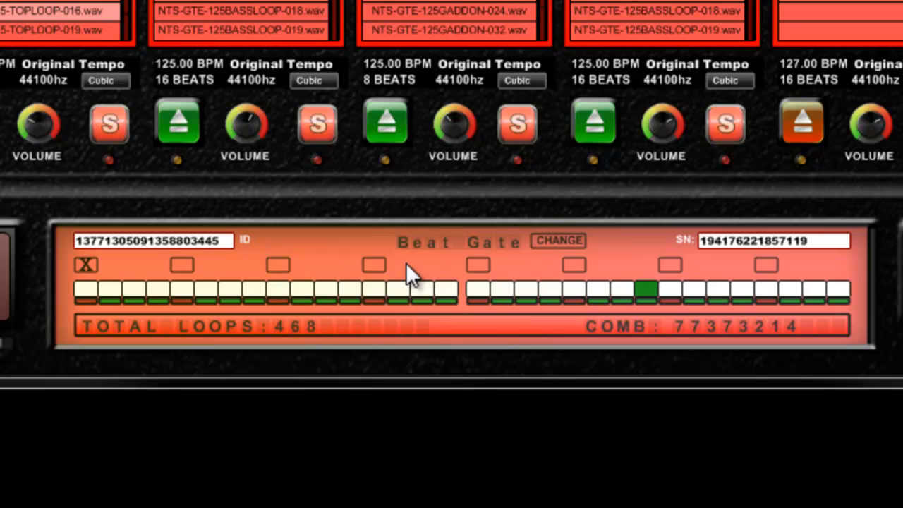
pyautogui.click(177, 265)
pyautogui.click(278, 265)
pyautogui.click(373, 265)
pyautogui.click(478, 265)
pyautogui.click(573, 265)
pyautogui.click(670, 265)
pyautogui.click(766, 265)
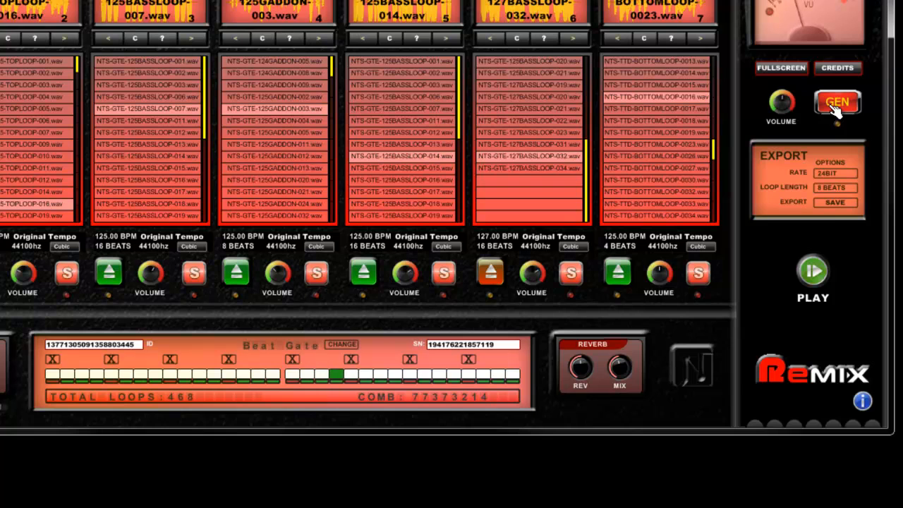
# Step: Generate three new random loop combinations across all tracks during playback, and stop playback
pyautogui.click(834, 107)
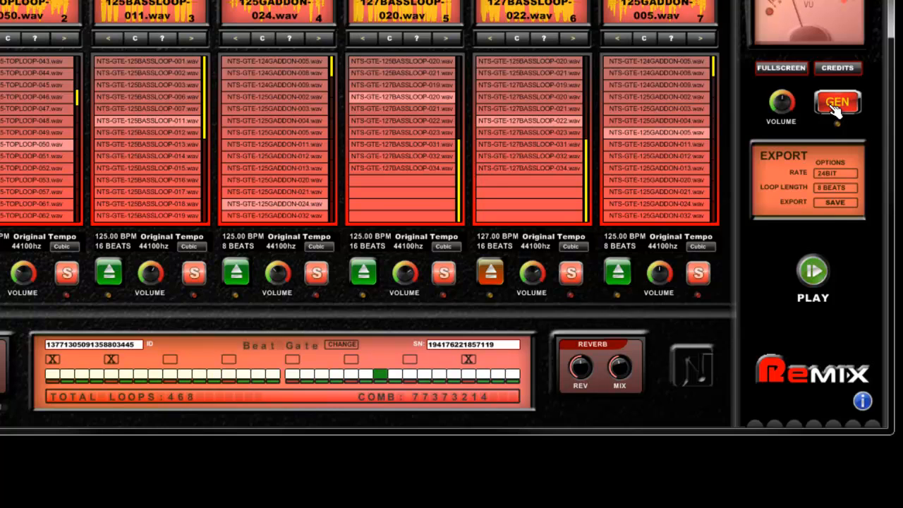
pyautogui.click(835, 110)
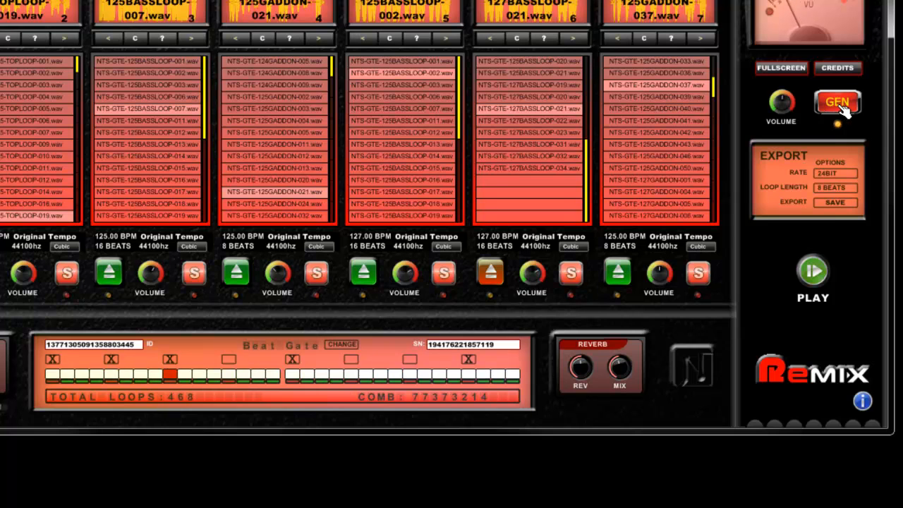
pyautogui.click(842, 108)
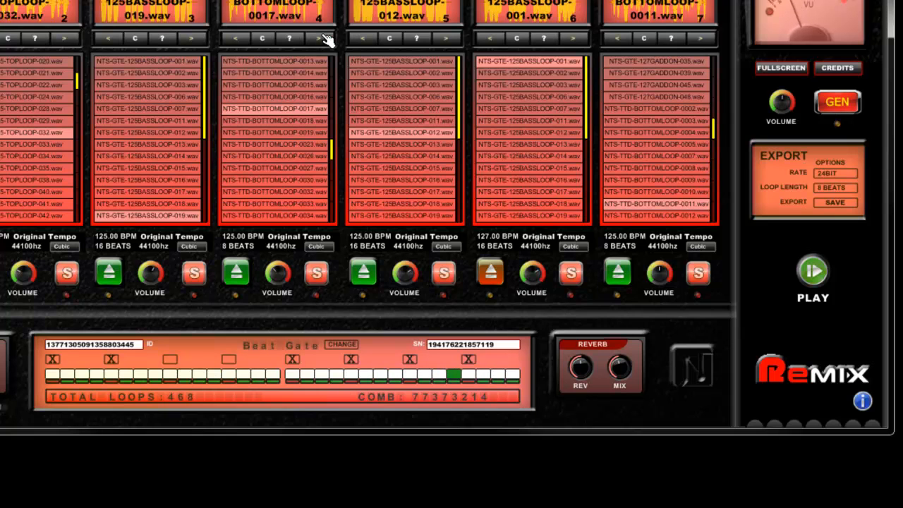
pyautogui.click(811, 275)
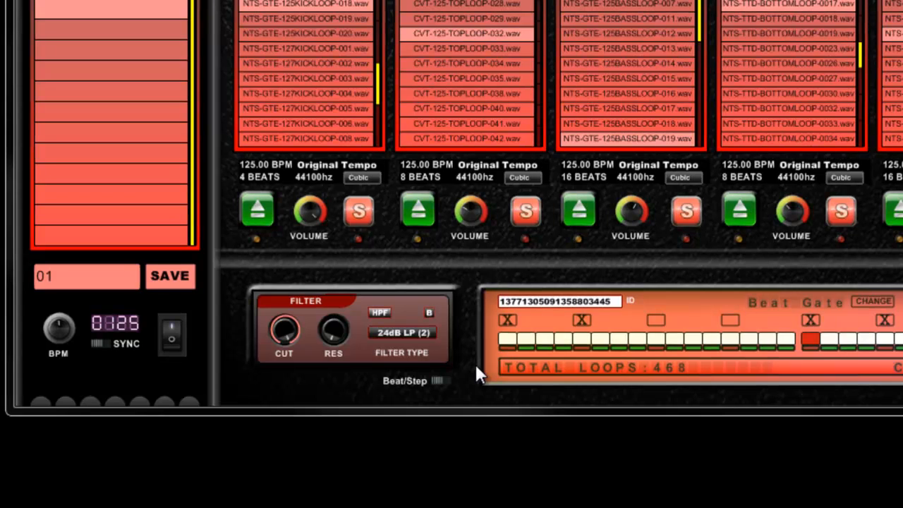
# Step: Lower the tempo to 120 BPM and further to 112 BPM
pyautogui.moveTo(56, 329); pyautogui.dragTo(56, 357)
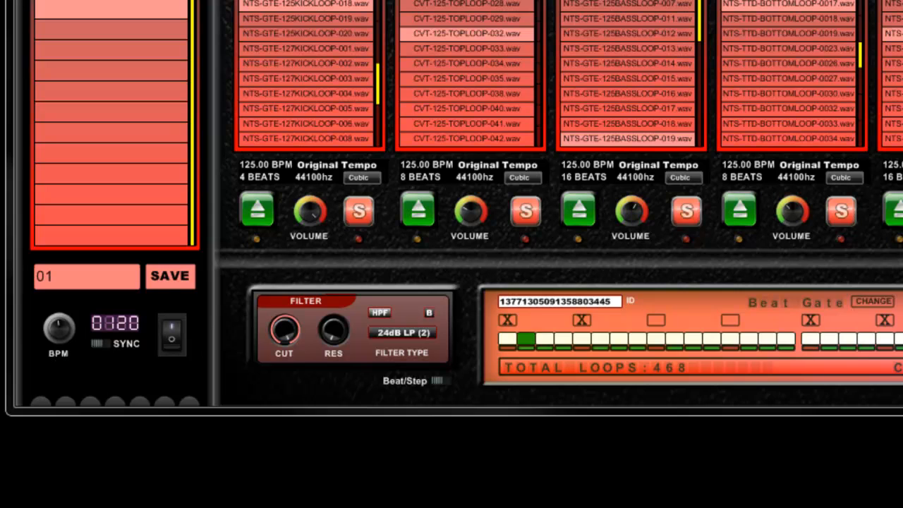
pyautogui.moveTo(60, 326); pyautogui.dragTo(55, 371)
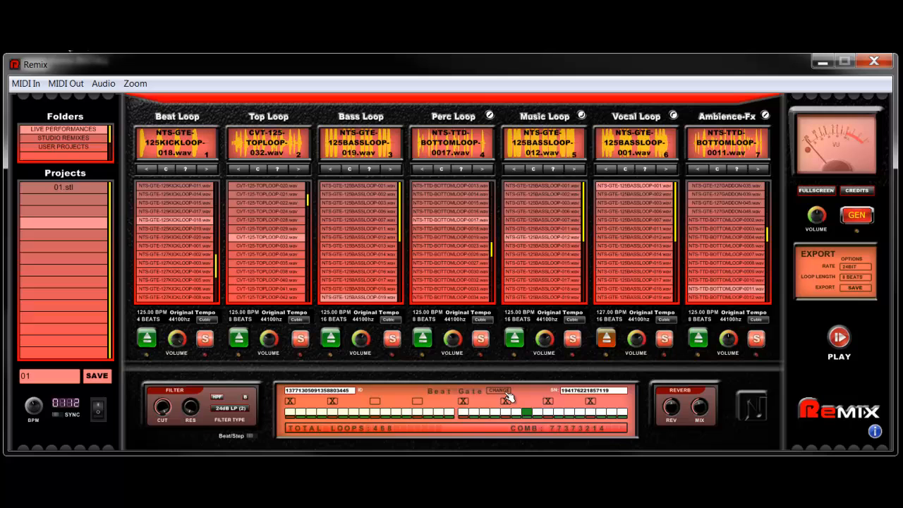
# Step: Set the Beat Gate mode to KEEP and clear all of its marked beat boxes
pyautogui.click(506, 395)
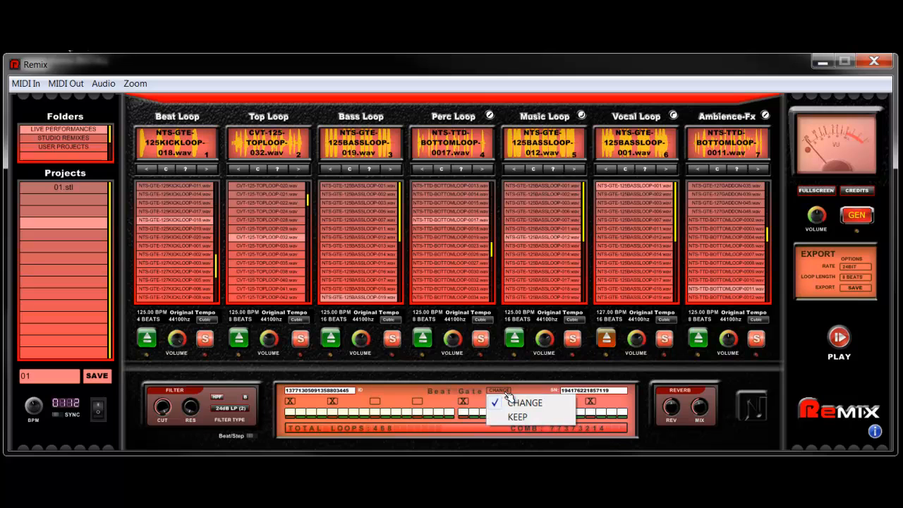
pyautogui.click(519, 417)
pyautogui.click(290, 407)
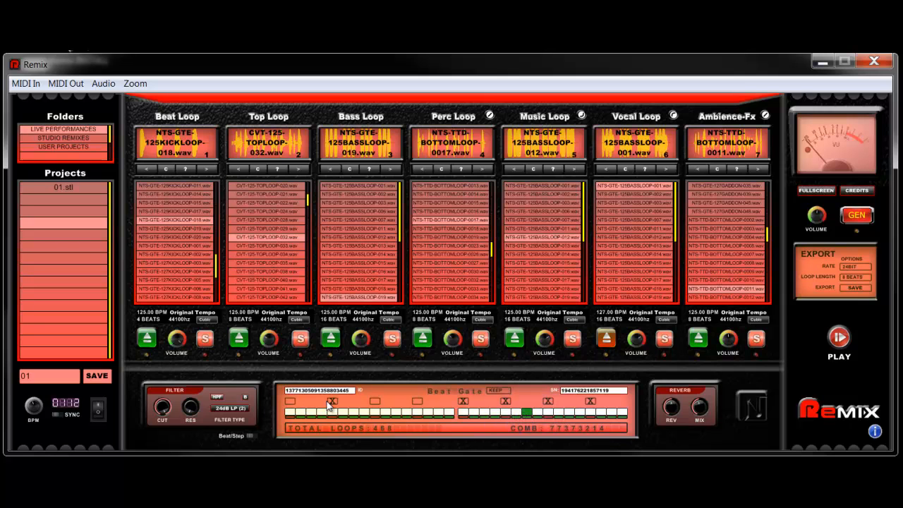
pyautogui.click(333, 407)
pyautogui.click(463, 401)
pyautogui.click(505, 401)
pyautogui.click(548, 401)
pyautogui.click(592, 402)
# Step: Audition the combination, lower the tempo to 79 BPM, and play it briefly at that tempo
pyautogui.click(857, 334)
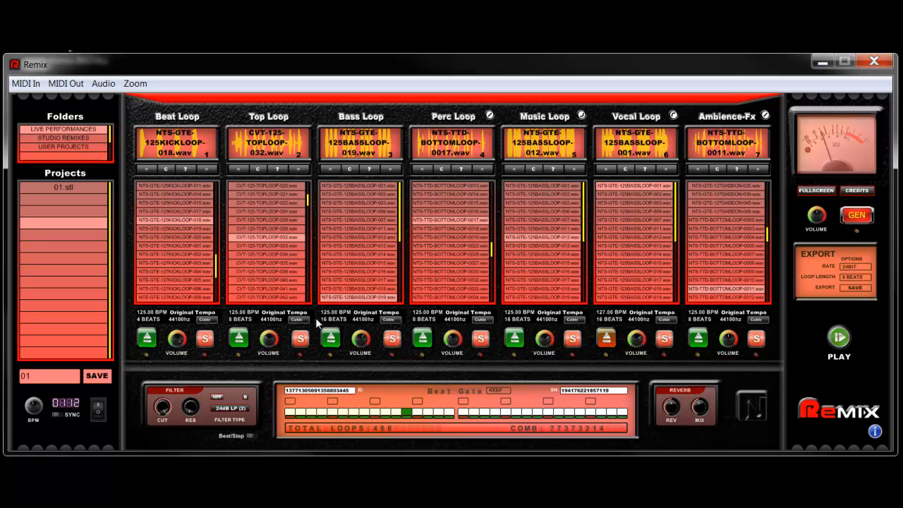
pyautogui.click(841, 337)
pyautogui.moveTo(33, 412); pyautogui.dragTo(31, 436)
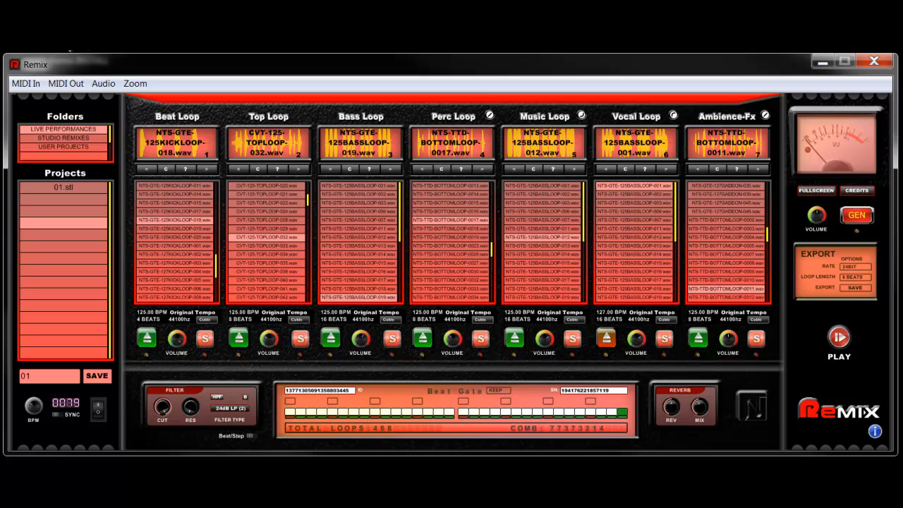
pyautogui.click(839, 338)
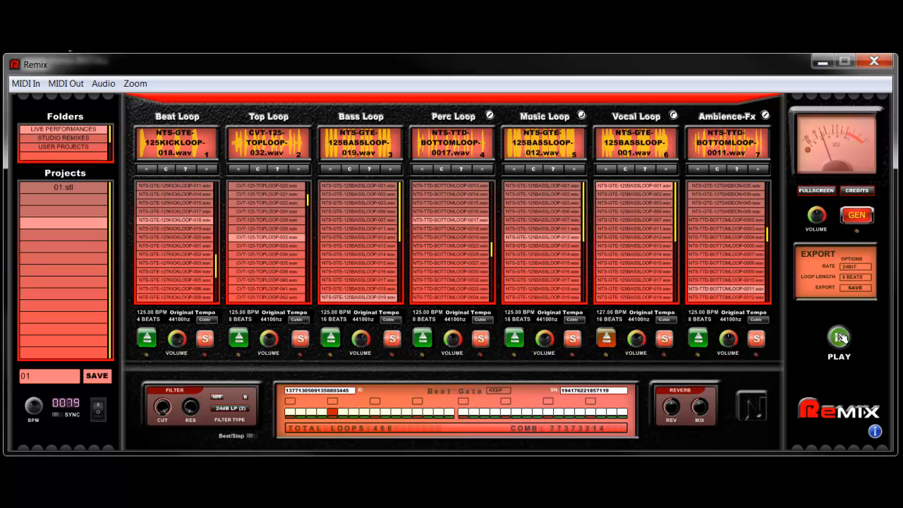
pyautogui.click(839, 337)
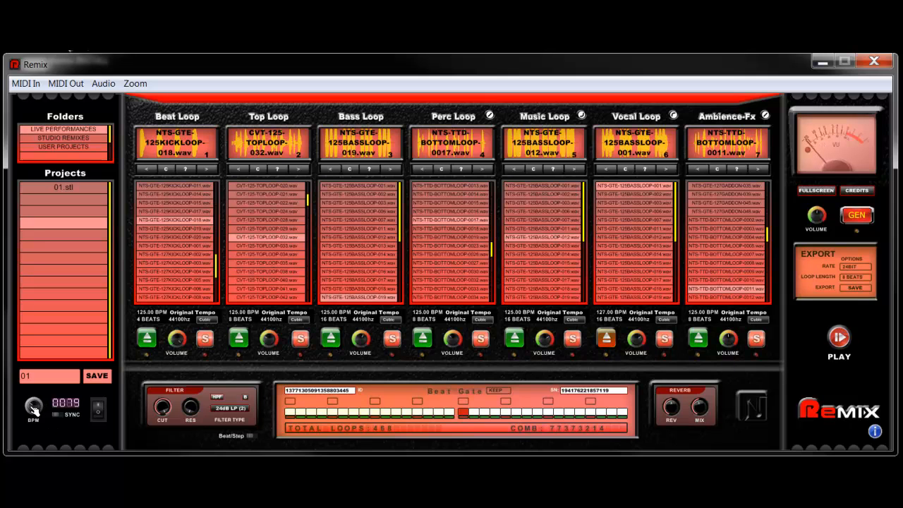
# Step: Audition the combination at 60 BPM and again at 85 BPM, stopping playback after each
pyautogui.moveTo(28, 422); pyautogui.dragTo(23, 447)
pyautogui.click(839, 337)
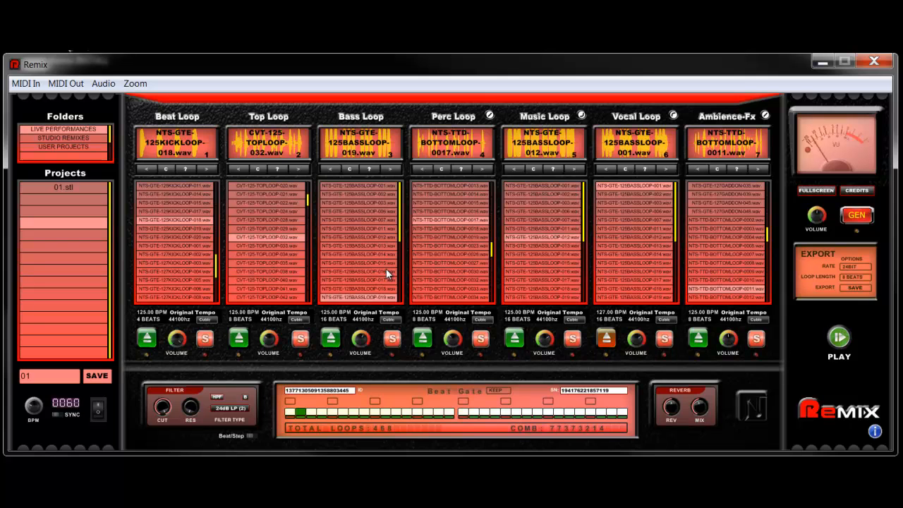
pyautogui.click(838, 337)
pyautogui.moveTo(34, 409); pyautogui.dragTo(32, 341)
pyautogui.click(830, 337)
pyautogui.click(839, 336)
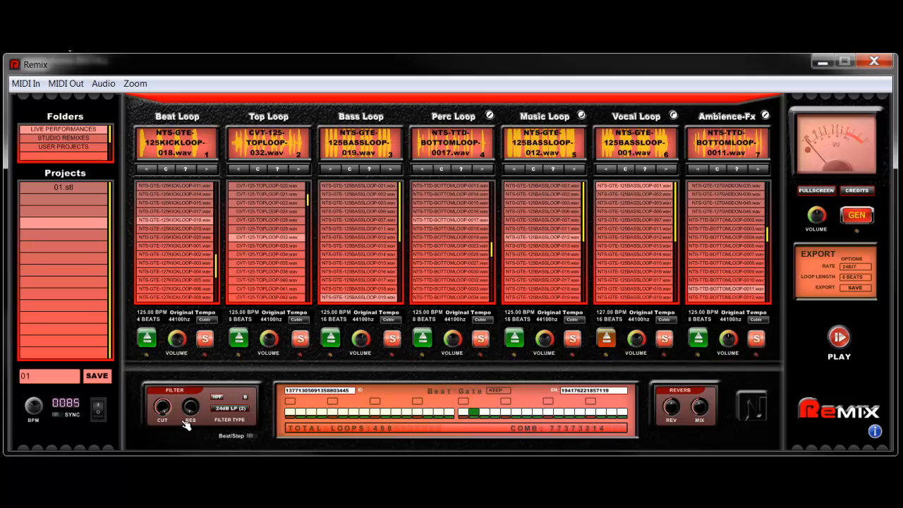
# Step: Set the tempo to 128 BPM and save the combination as project 02
pyautogui.moveTo(34, 409); pyautogui.dragTo(40, 288)
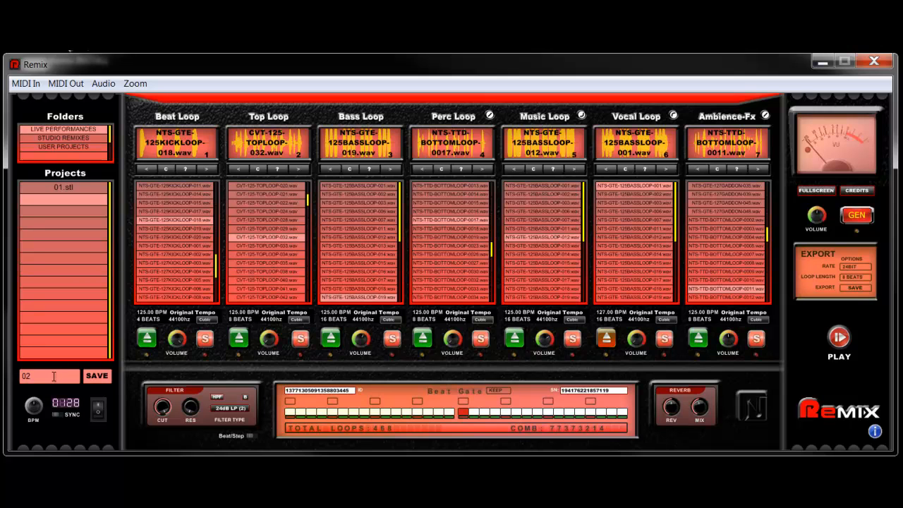
pyautogui.click(102, 379)
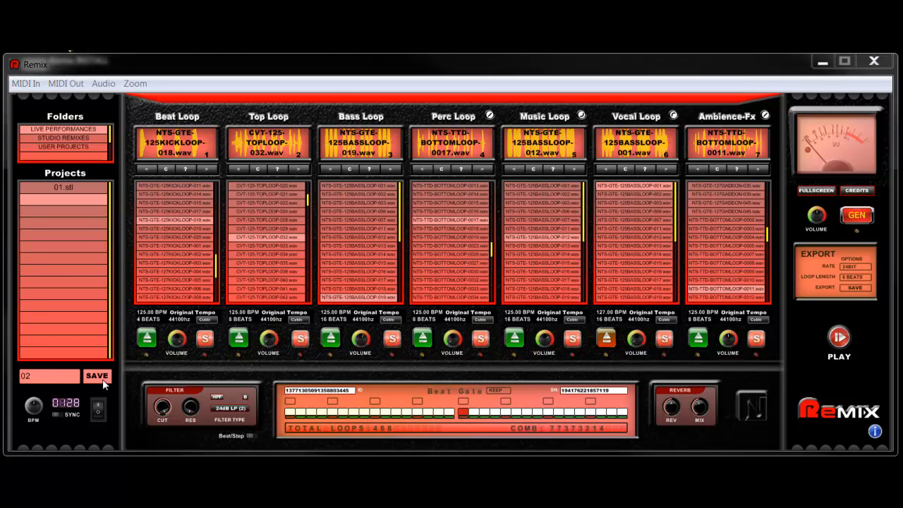
pyautogui.click(455, 295)
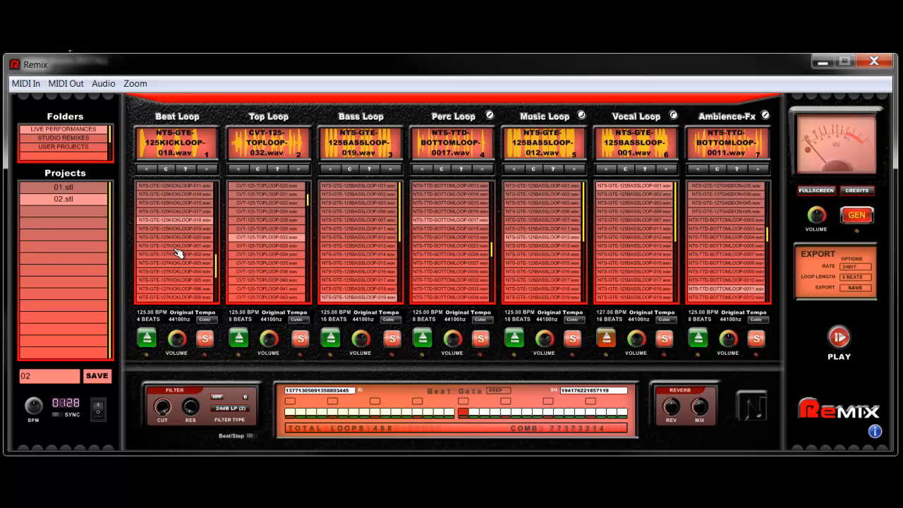
# Step: Load the saved project 01.stl, and switch back to project 02.stl
pyautogui.doubleClick(67, 188)
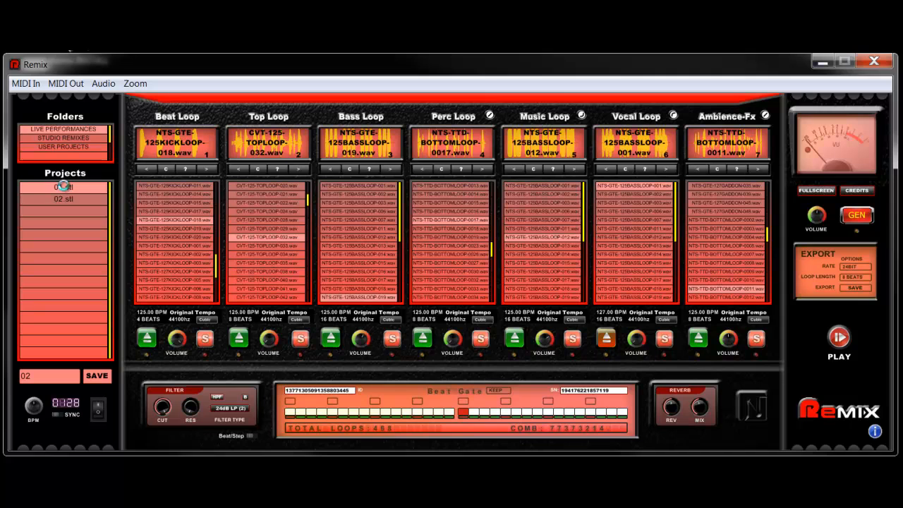
pyautogui.click(470, 300)
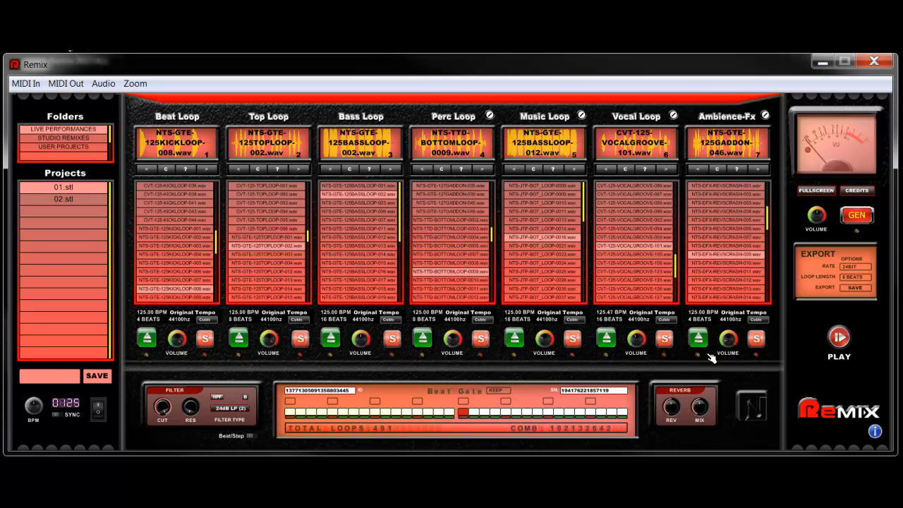
pyautogui.doubleClick(62, 199)
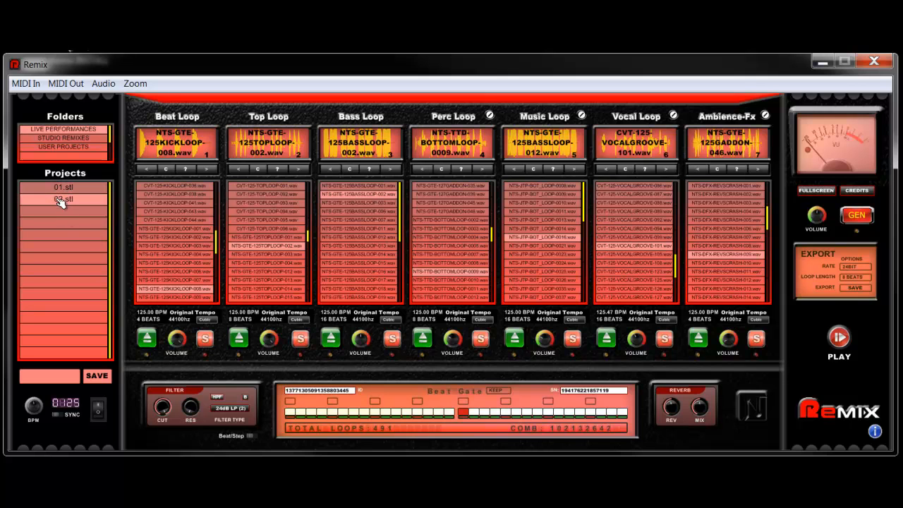
pyautogui.click(476, 299)
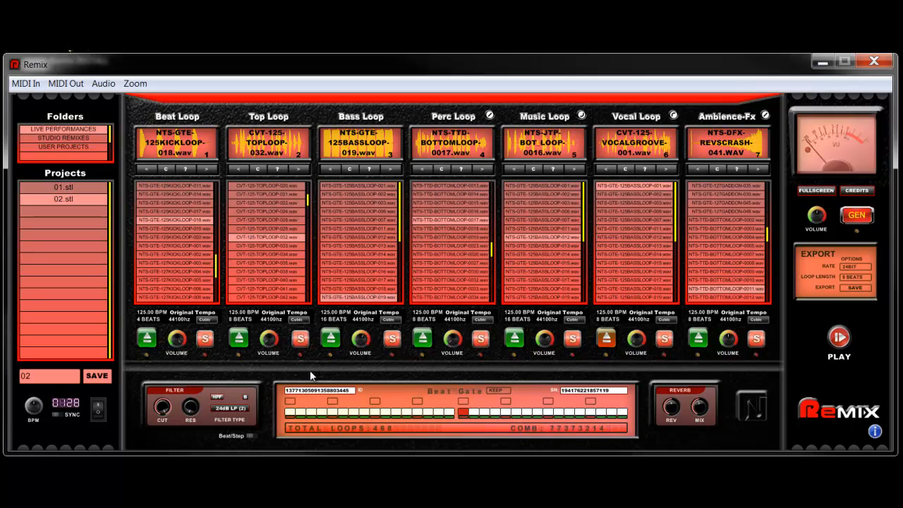